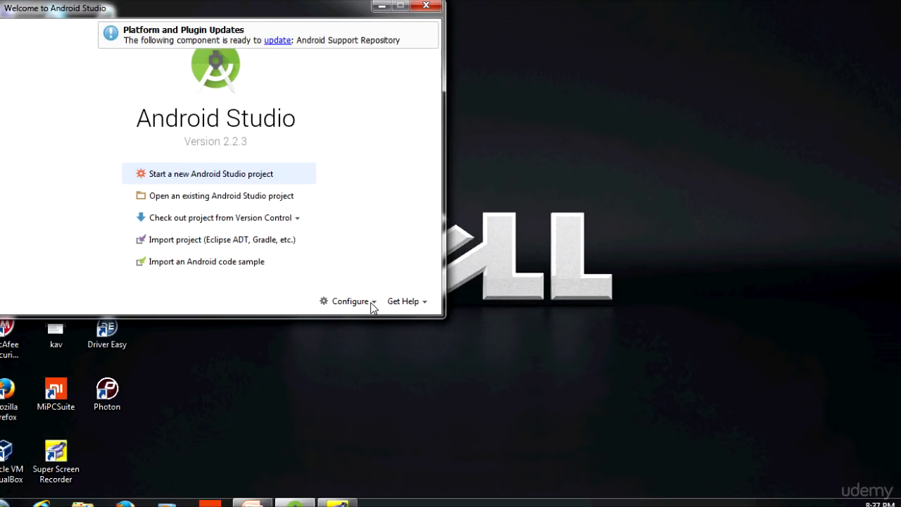
Step: Open the SDK Manager from the welcome screen's configuration options
{"action": "left_click", "coordinate": [373, 308]}
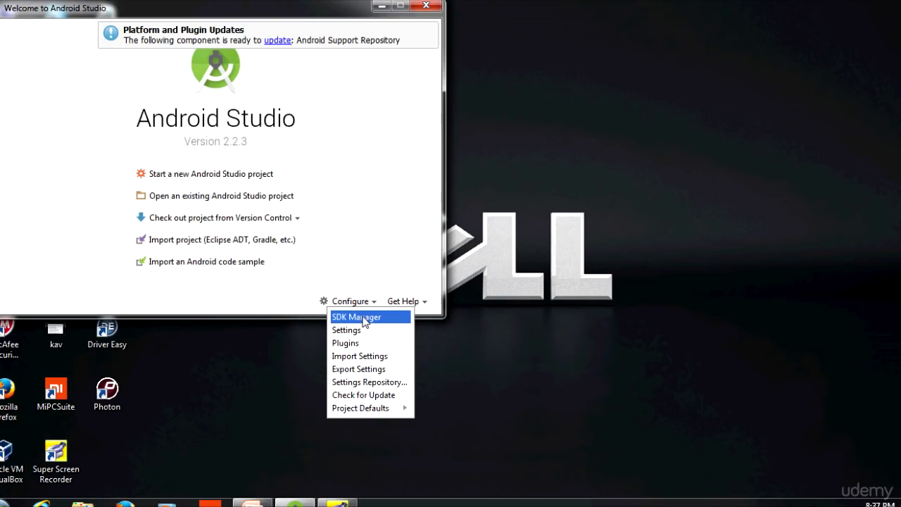
{"action": "left_click", "coordinate": [364, 318]}
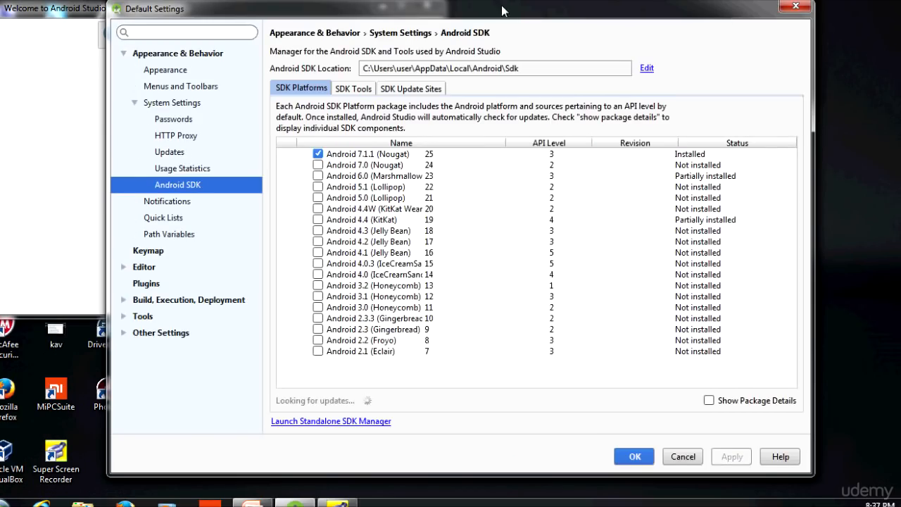
{"action": "left_click_drag", "start_coordinate": [528, 14], "coordinate": [468, 14]}
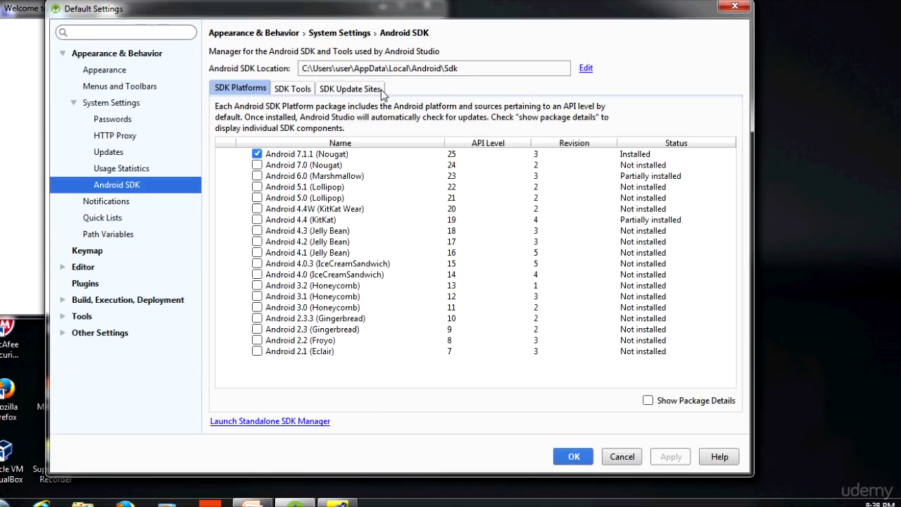
Step: Change the Android SDK location by browsing to the SDK folder on drive E:\ (E:\SDK)
{"action": "left_click", "coordinate": [586, 68]}
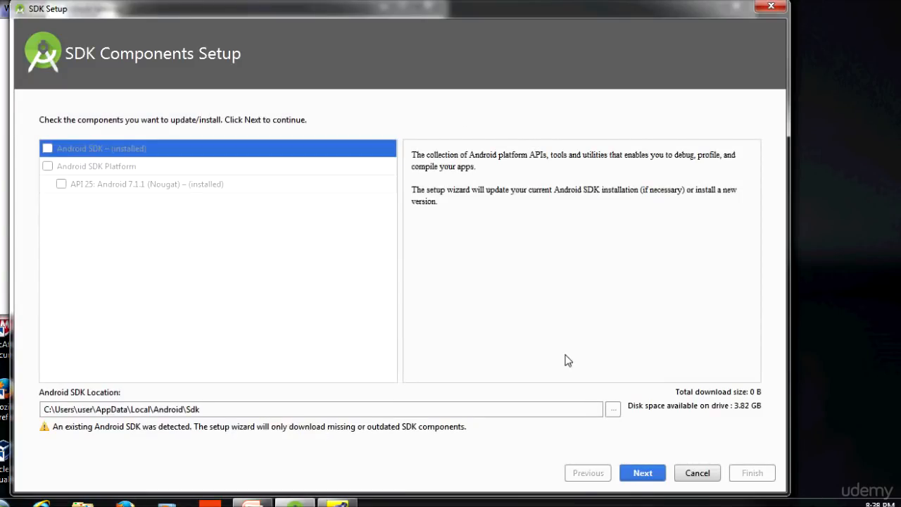
{"action": "left_click", "coordinate": [612, 409]}
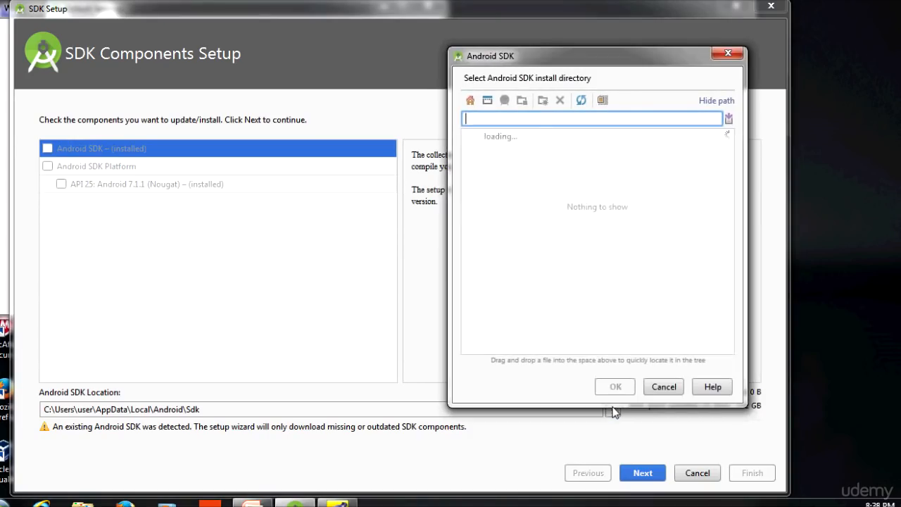
{"action": "left_click", "coordinate": [480, 232]}
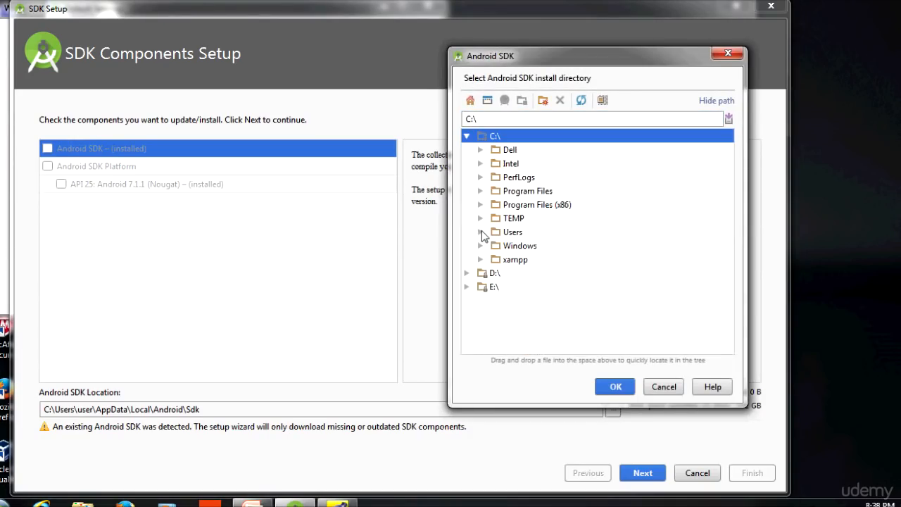
{"action": "left_click", "coordinate": [468, 273]}
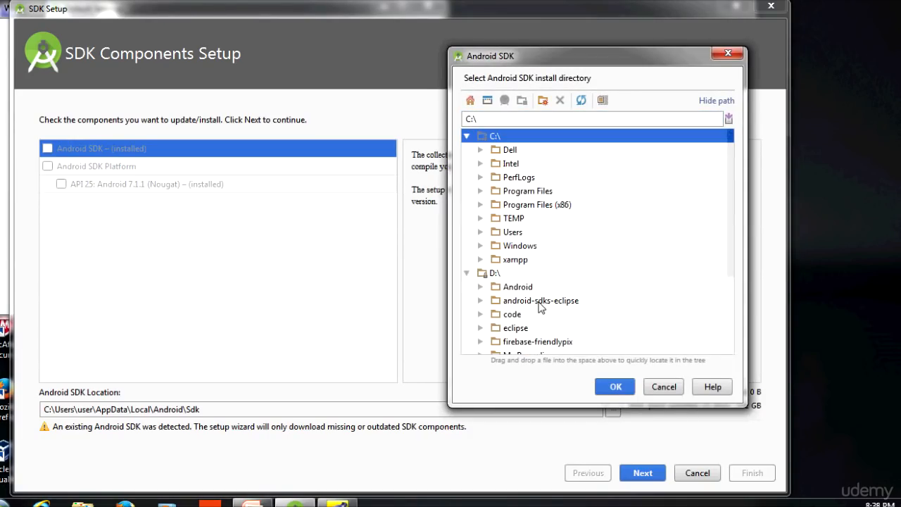
{"action": "scroll", "coordinate": [539, 302], "scroll_direction": "down", "scroll_amount": 2}
{"action": "scroll", "coordinate": [521, 265], "scroll_direction": "down", "scroll_amount": 1}
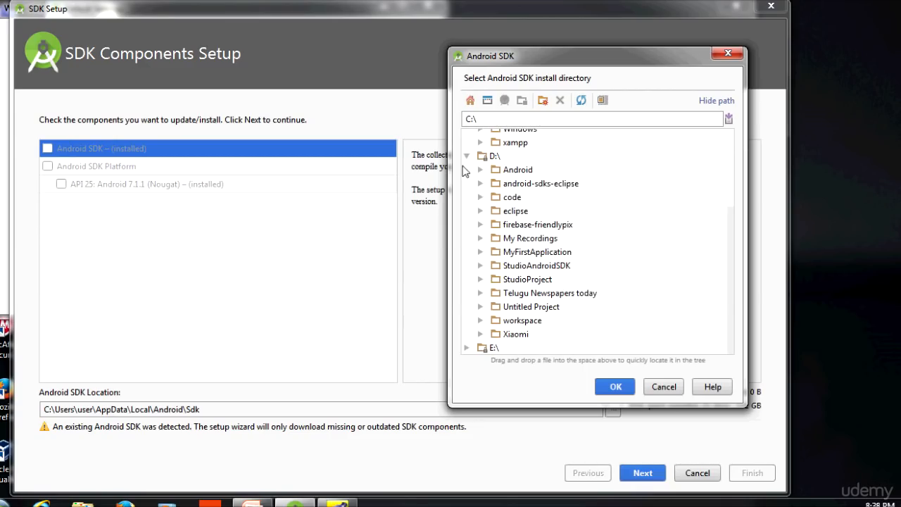
{"action": "left_click", "coordinate": [467, 157]}
{"action": "left_click", "coordinate": [470, 287]}
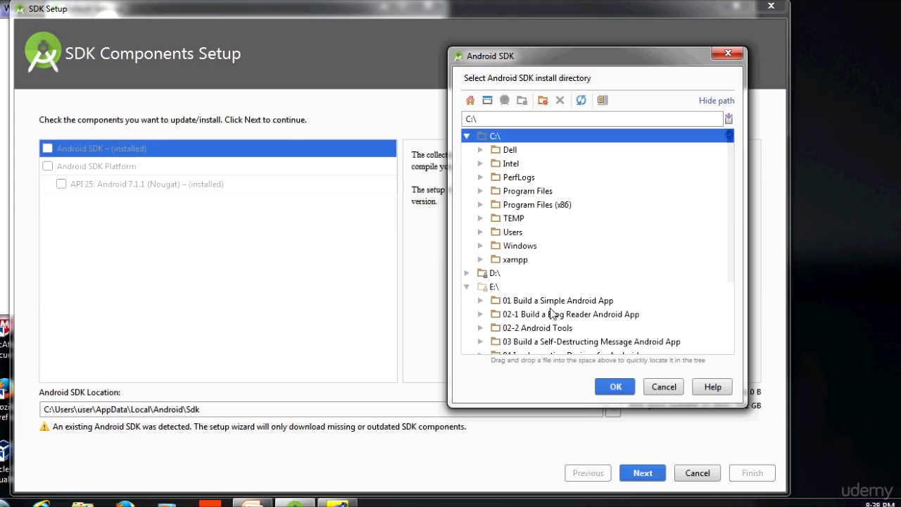
{"action": "scroll", "coordinate": [553, 313], "scroll_direction": "down", "scroll_amount": 3}
{"action": "left_click", "coordinate": [506, 293]}
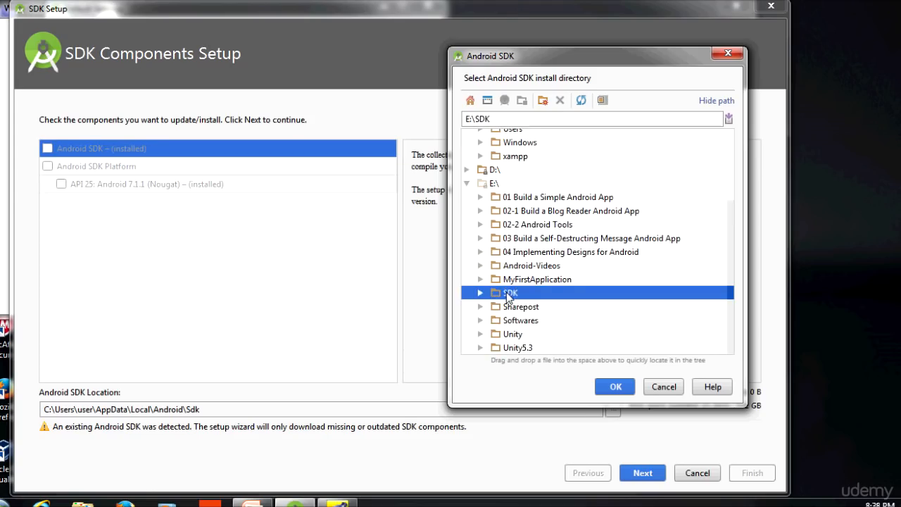
{"action": "left_click", "coordinate": [616, 390]}
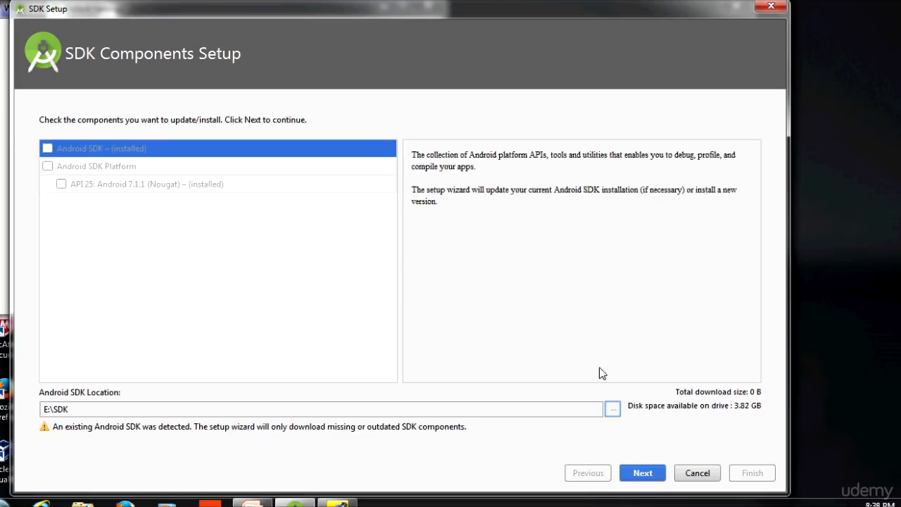
Step: Continue through the SDK setup wizard to download the missing components, showing details, and finish it
{"action": "left_click", "coordinate": [642, 473]}
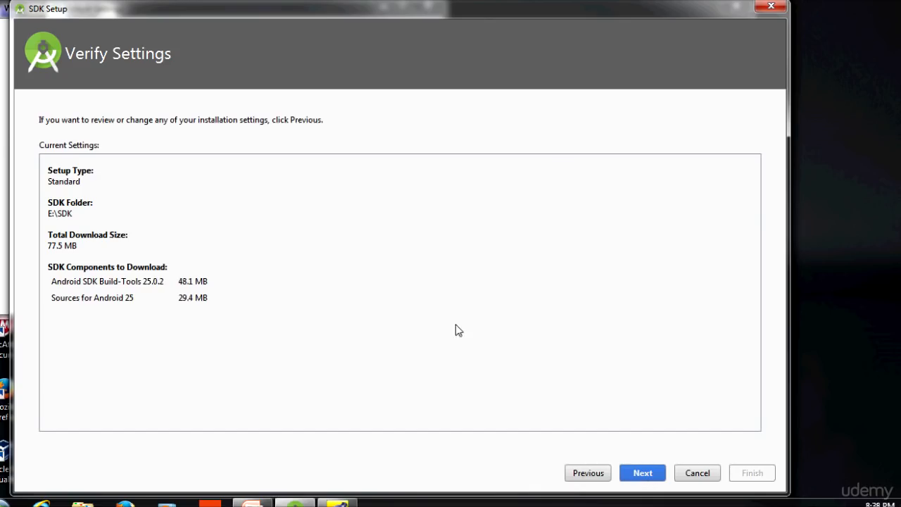
{"action": "left_click", "coordinate": [643, 474]}
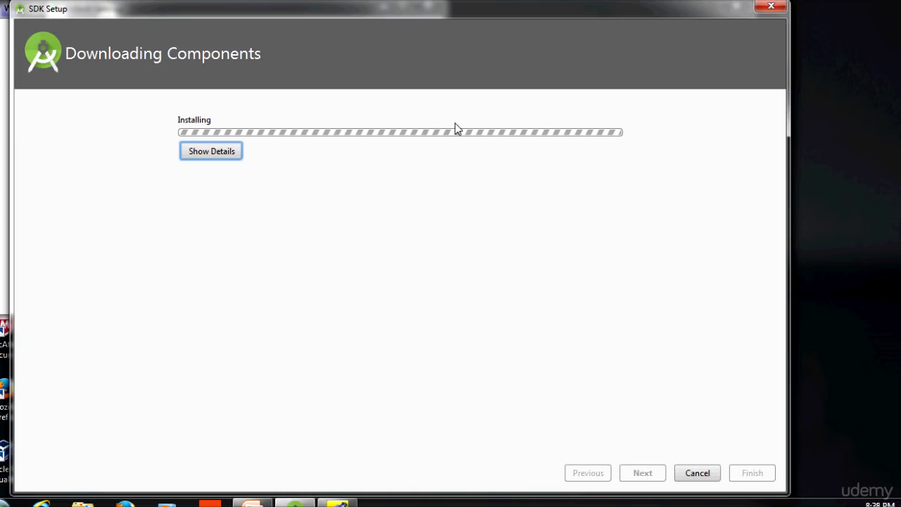
{"action": "left_click", "coordinate": [212, 154]}
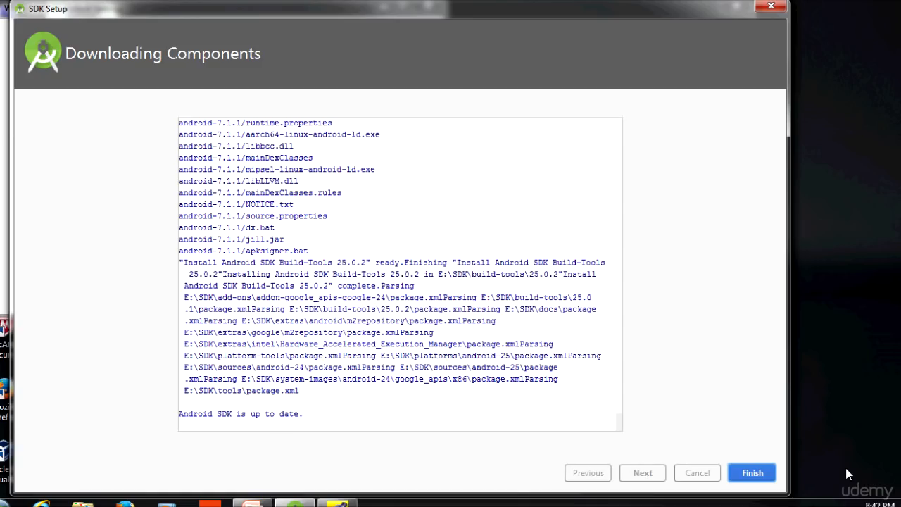
{"action": "left_click", "coordinate": [752, 473]}
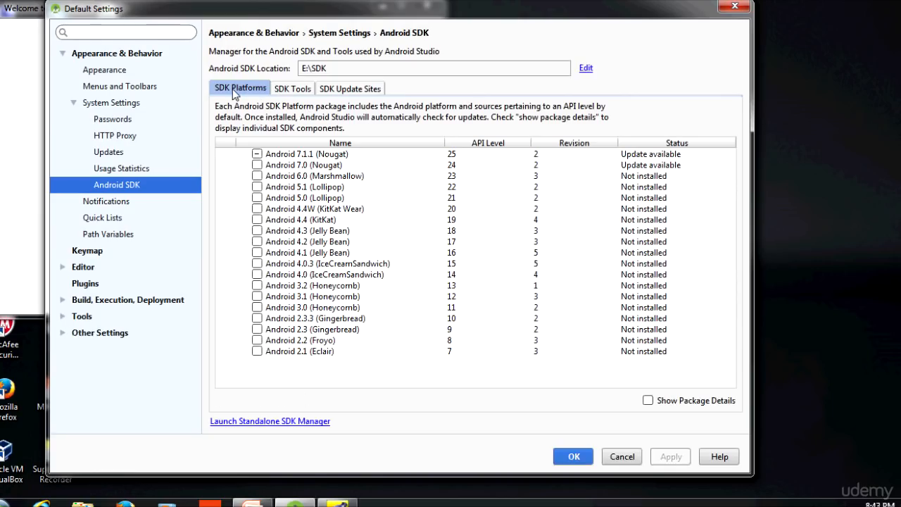
Step: Look through the SDK Tools, SDK Update Sites and SDK Platforms lists
{"action": "left_click", "coordinate": [291, 90]}
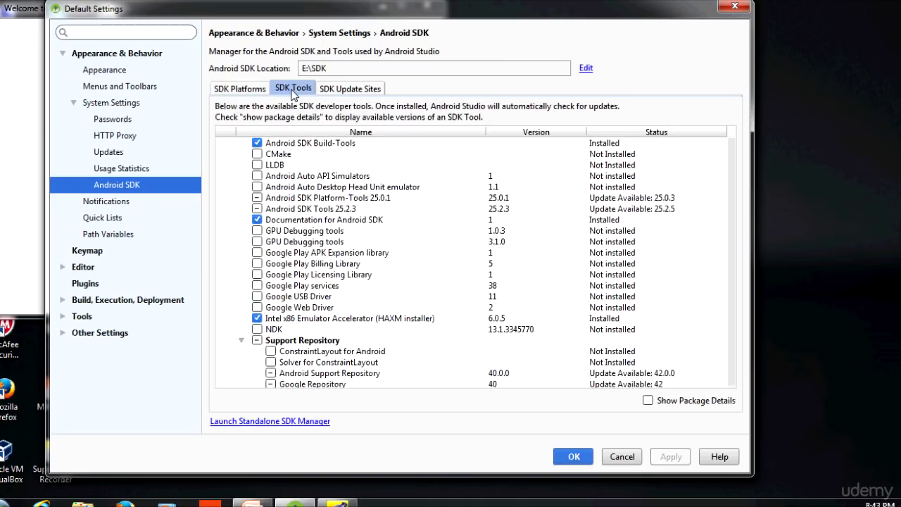
{"action": "left_click", "coordinate": [352, 94]}
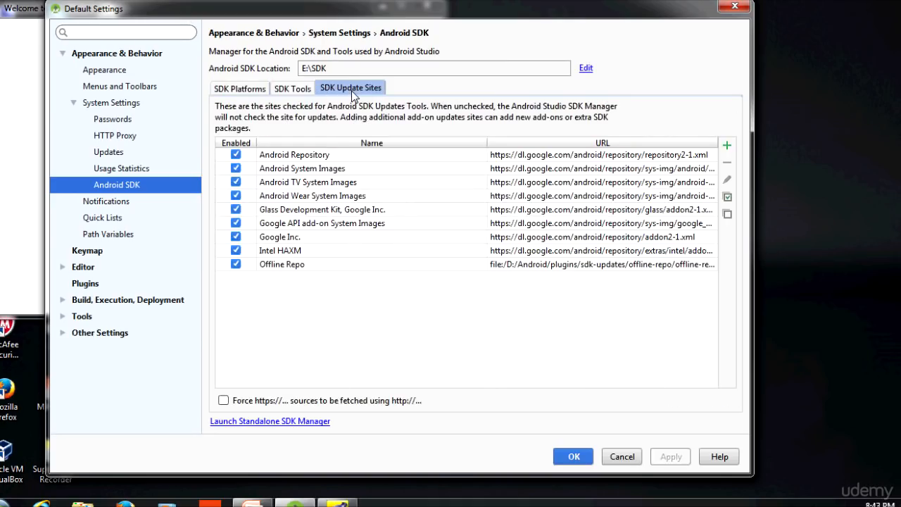
{"action": "left_click", "coordinate": [294, 90]}
{"action": "left_click", "coordinate": [235, 91]}
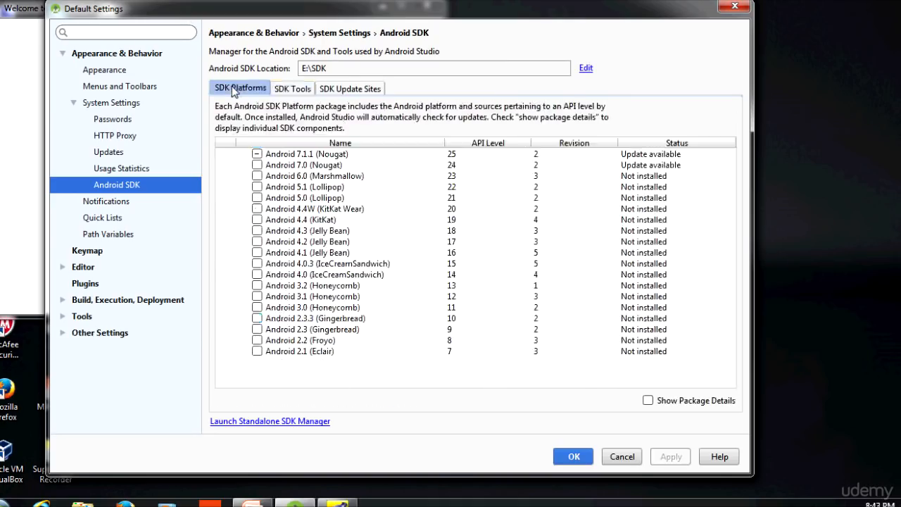
{"action": "left_click", "coordinate": [292, 95]}
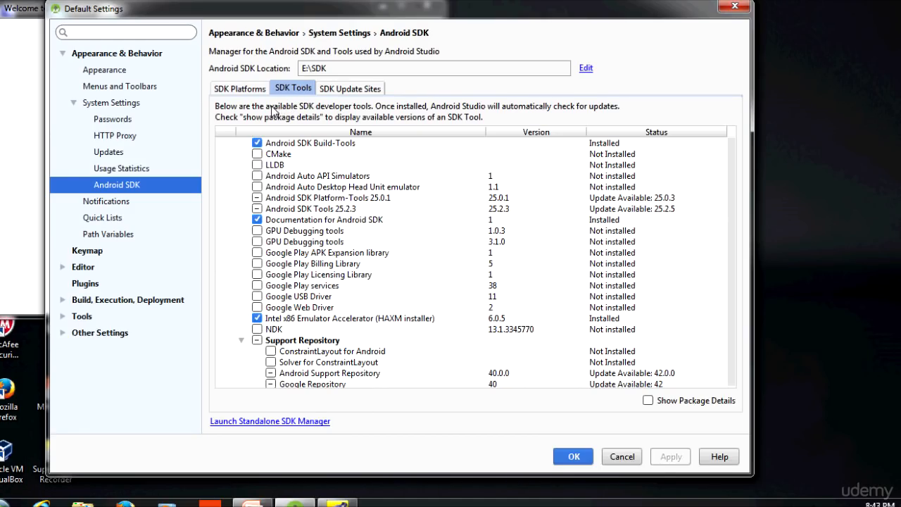
Step: Select Android SDK Platform-Tools 25.0.1 and Android SDK Tools 25.2.3 for updating, keeping Android SDK Build-Tools checked
{"action": "left_click", "coordinate": [256, 143]}
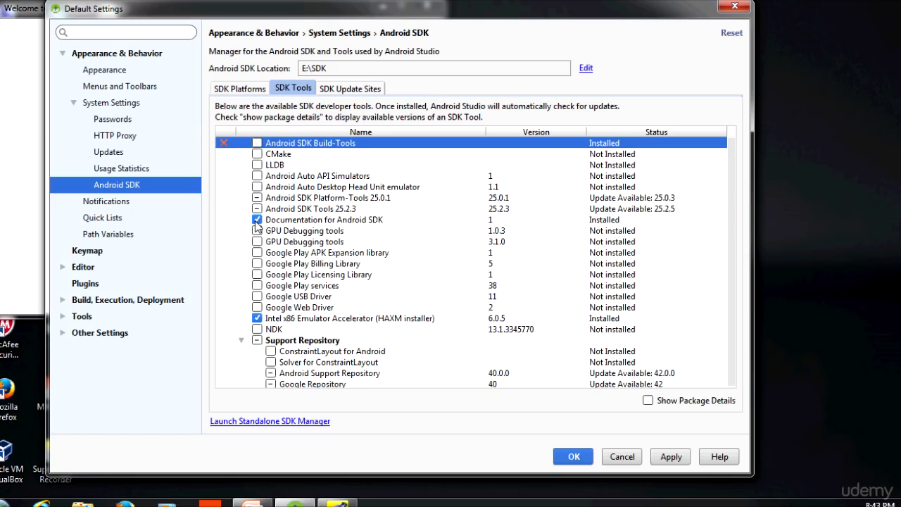
{"action": "left_click", "coordinate": [257, 143]}
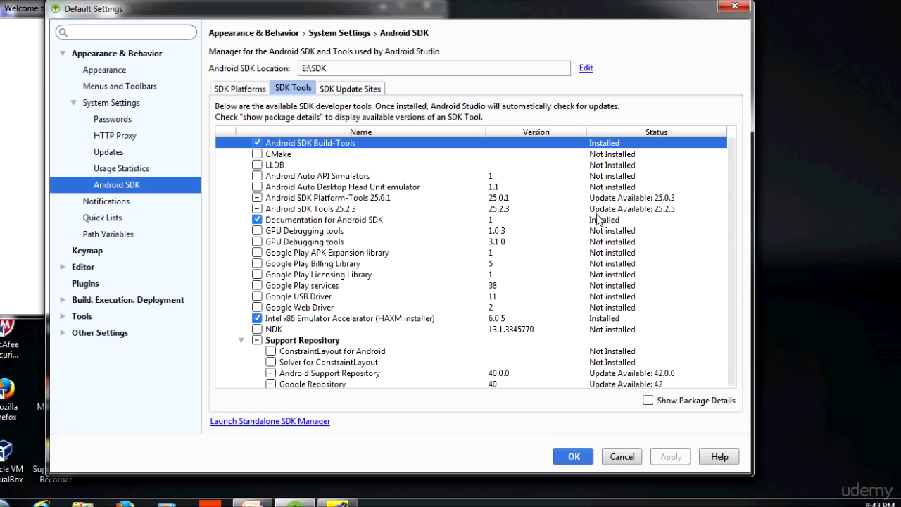
{"action": "left_click", "coordinate": [287, 199]}
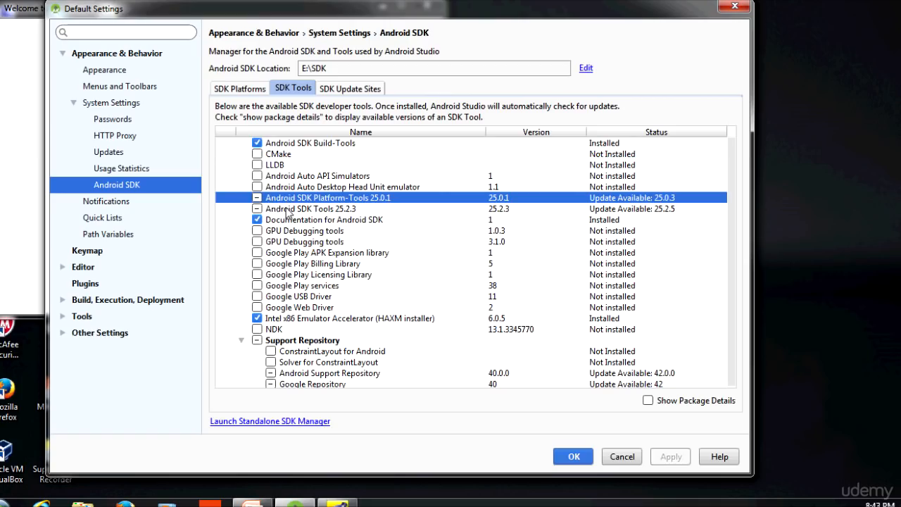
{"action": "left_click", "coordinate": [288, 210]}
{"action": "left_click", "coordinate": [257, 198]}
{"action": "left_click", "coordinate": [257, 198]}
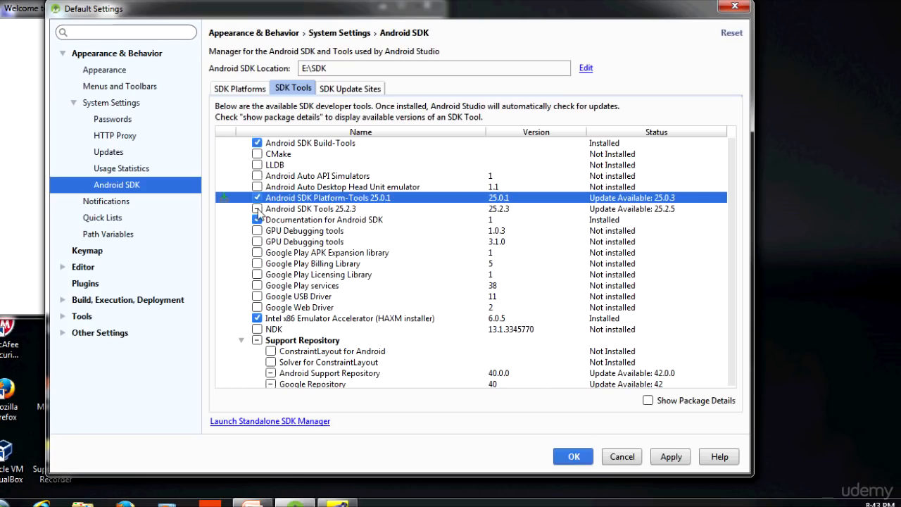
{"action": "left_click", "coordinate": [257, 209]}
{"action": "left_click", "coordinate": [257, 210]}
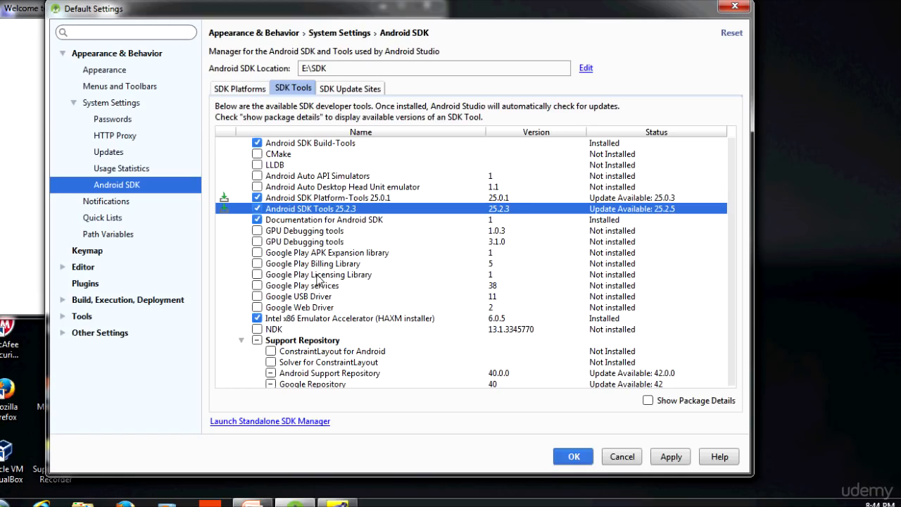
{"action": "scroll", "coordinate": [300, 295], "scroll_direction": "down", "scroll_amount": 1}
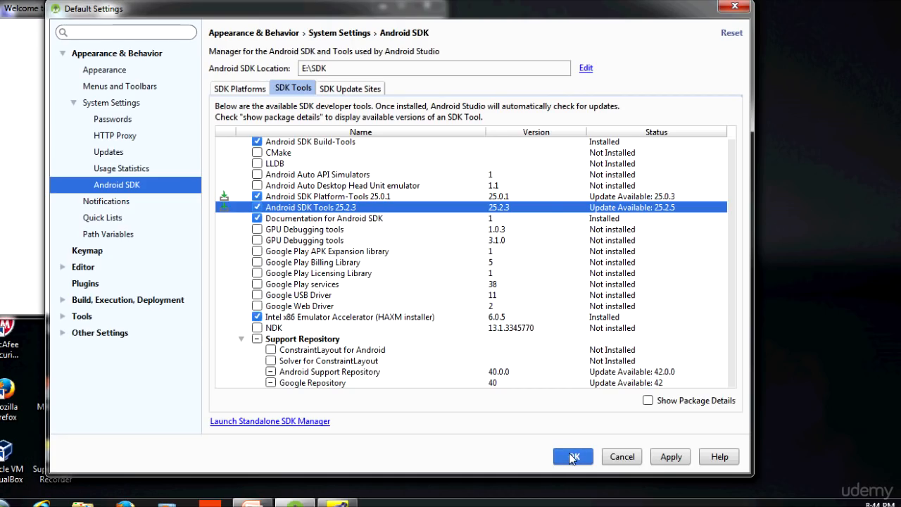
Step: Apply the selected tool updates and confirm the components to install
{"action": "left_click", "coordinate": [672, 458]}
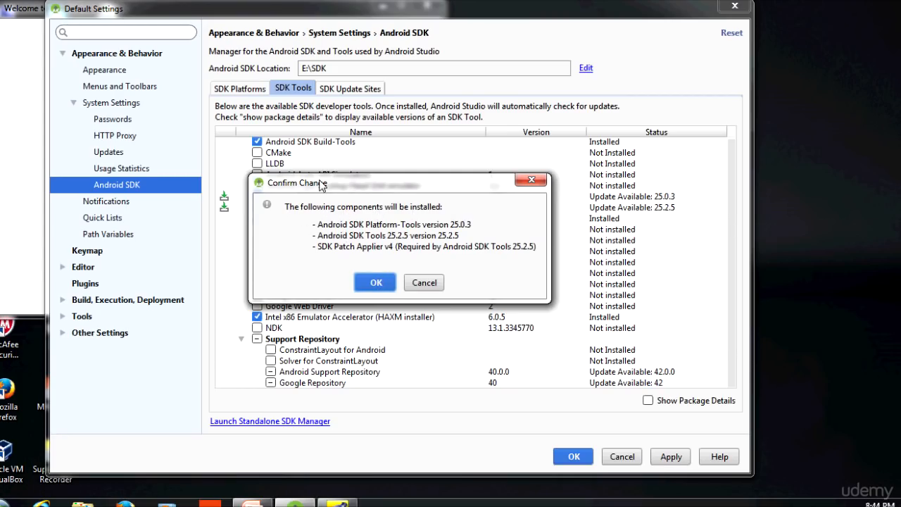
{"action": "left_click_drag", "start_coordinate": [320, 186], "coordinate": [319, 162]}
{"action": "left_click", "coordinate": [375, 261]}
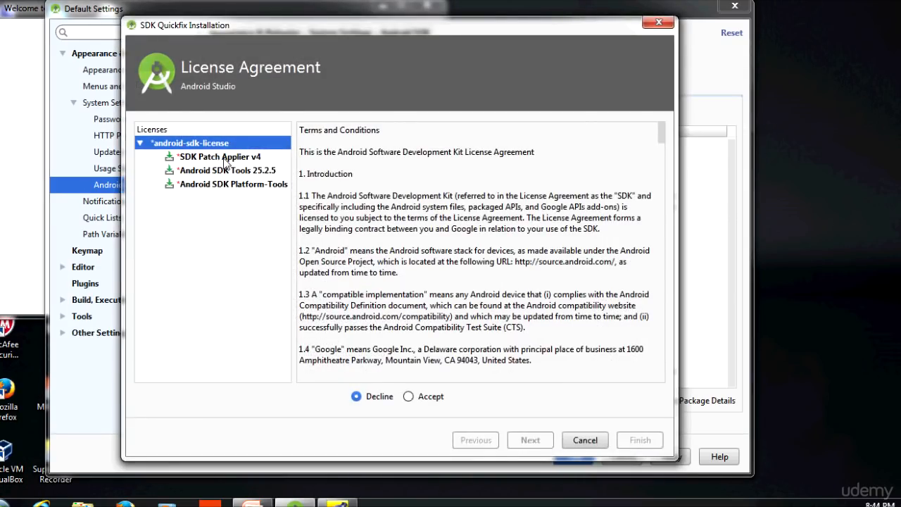
Step: Accept the android-sdk-license agreement, run the component installation and finish it
{"action": "left_click", "coordinate": [224, 159]}
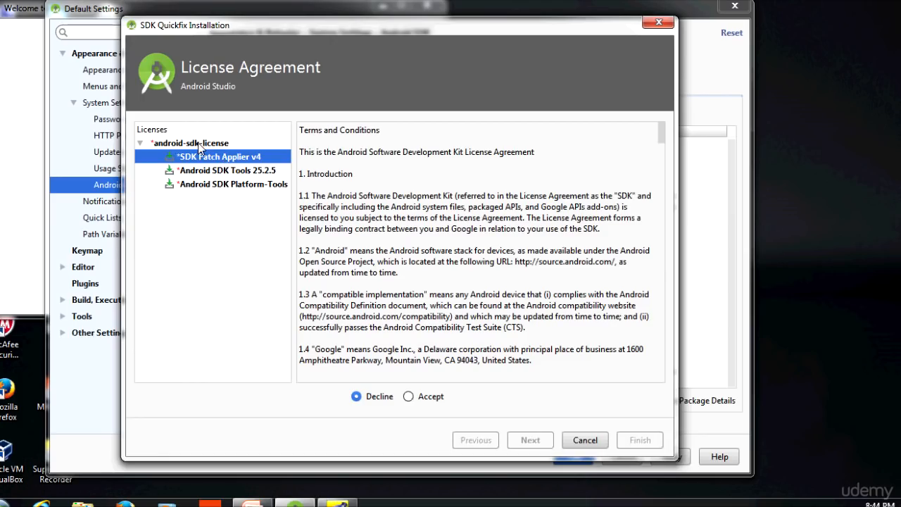
{"action": "left_click", "coordinate": [200, 145]}
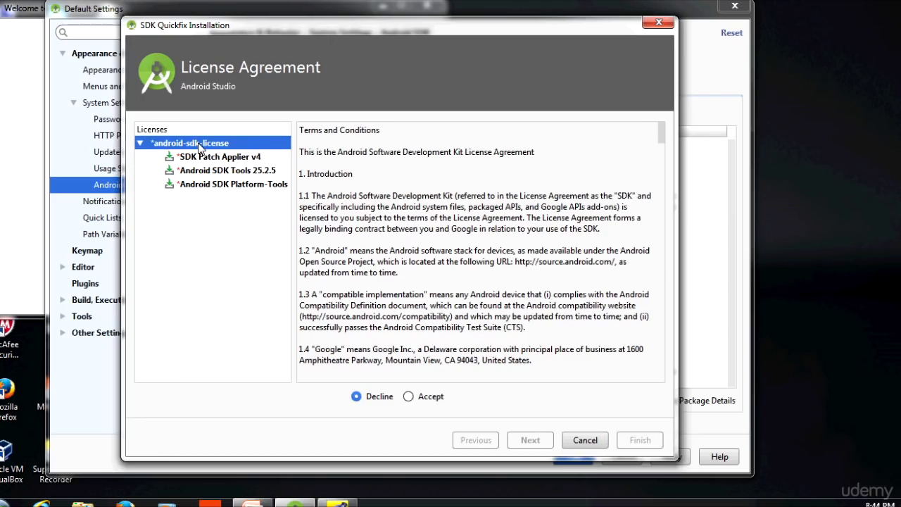
{"action": "left_click", "coordinate": [409, 397]}
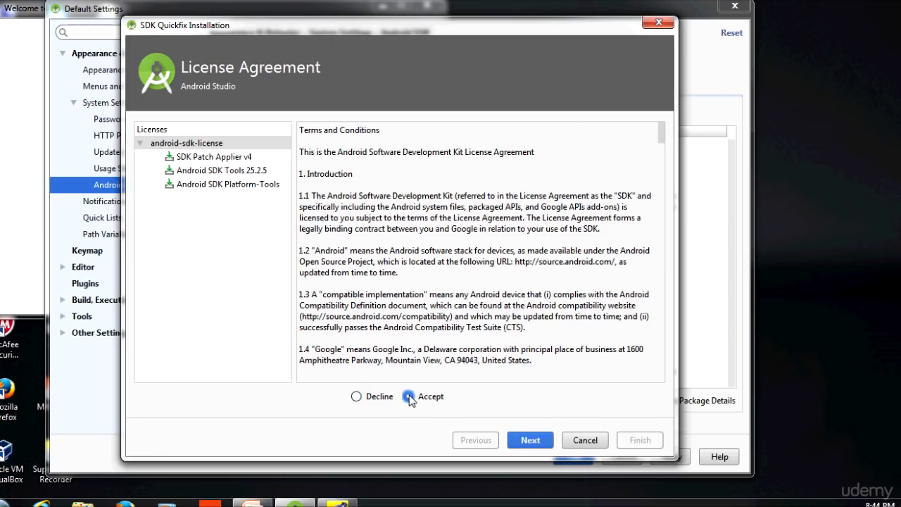
{"action": "left_click", "coordinate": [531, 440]}
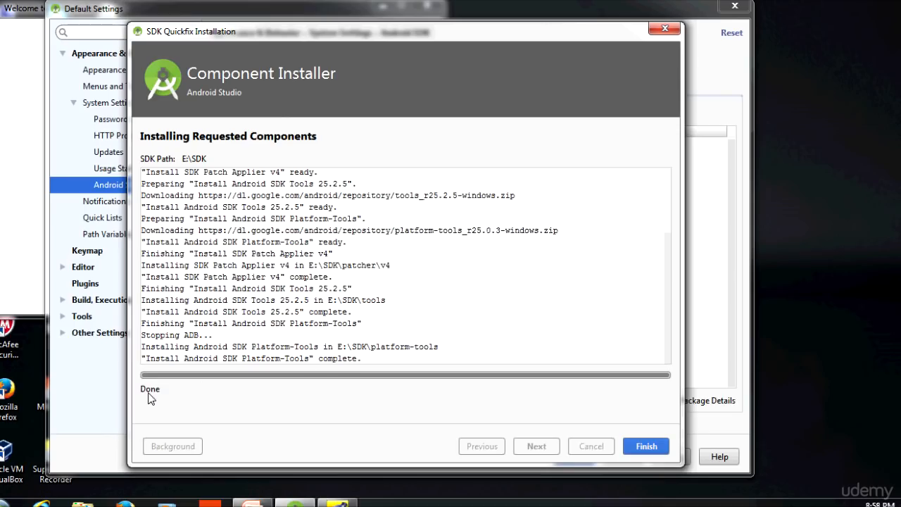
{"action": "left_click", "coordinate": [647, 447]}
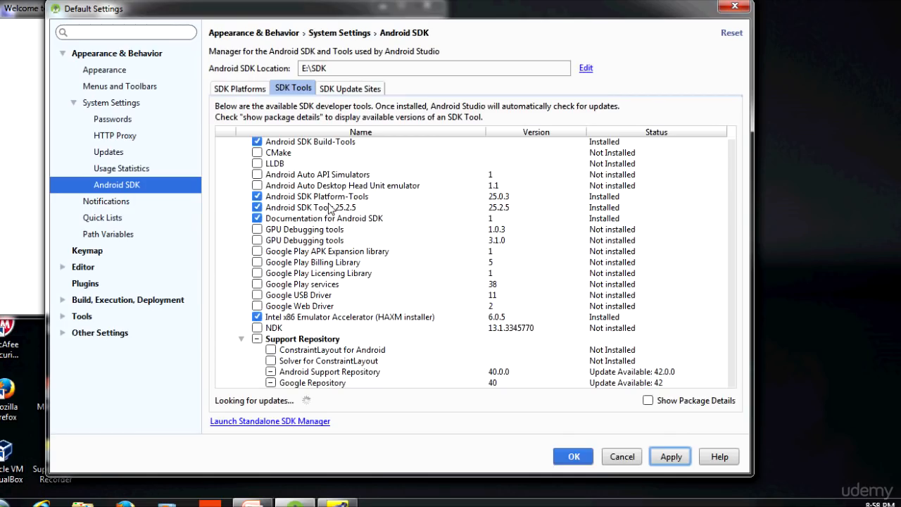
Step: Check the status of the updated Platform-Tools and SDK Tools entries
{"action": "left_click", "coordinate": [607, 197]}
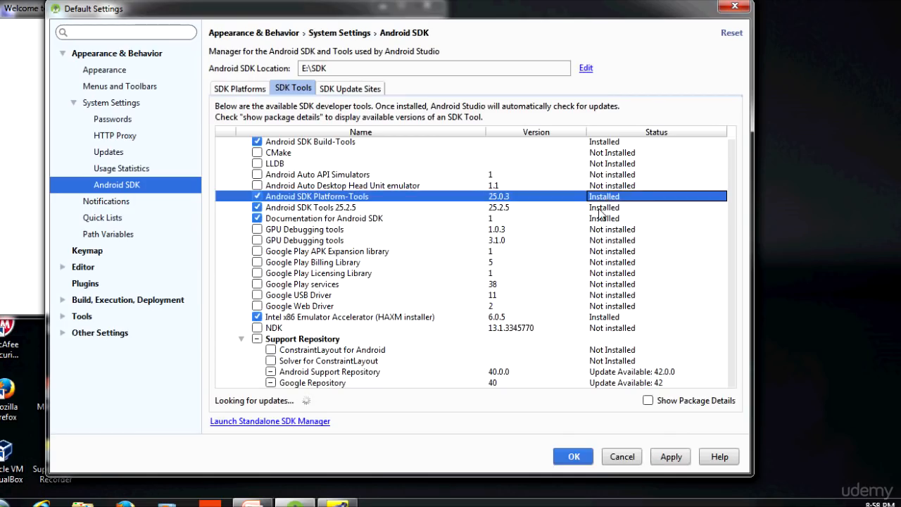
{"action": "left_click", "coordinate": [603, 208]}
{"action": "left_click", "coordinate": [605, 198]}
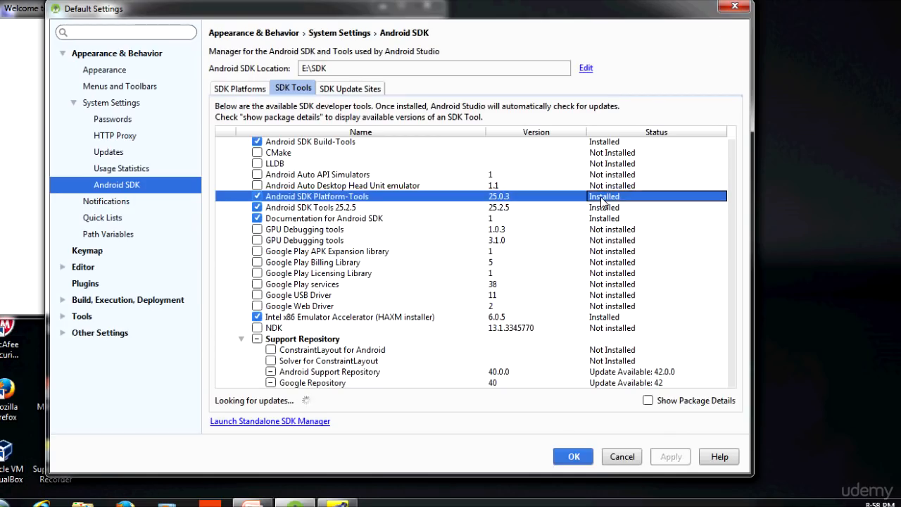
{"action": "left_click", "coordinate": [601, 209]}
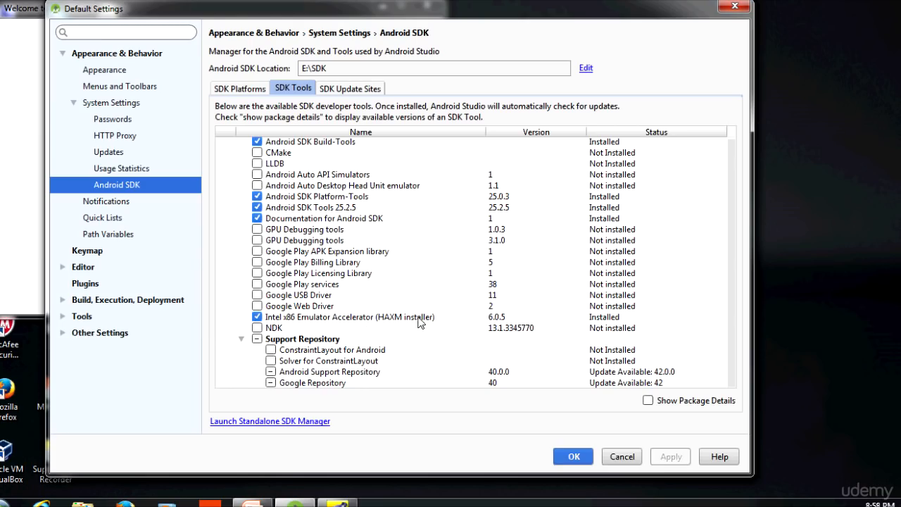
Step: Show package details for the SDK tools and examine the available versions of each tool
{"action": "left_click", "coordinate": [603, 319]}
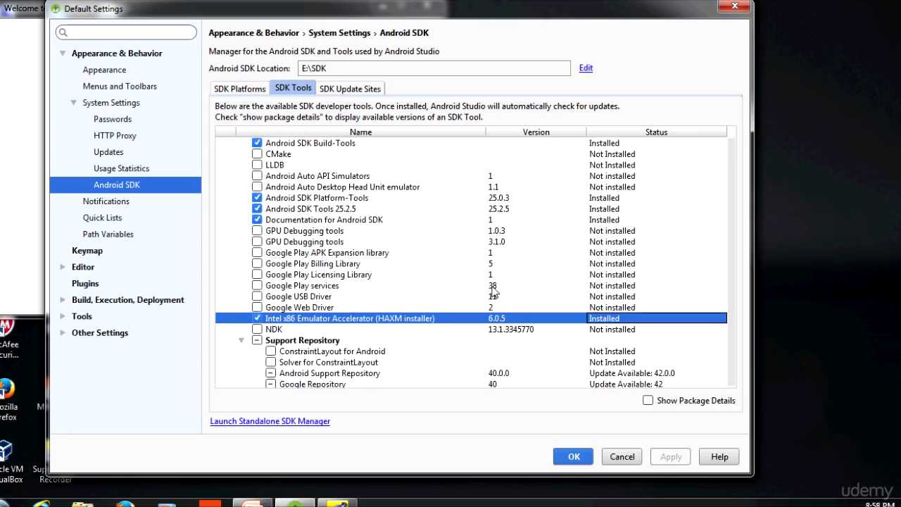
{"action": "left_click", "coordinate": [648, 400]}
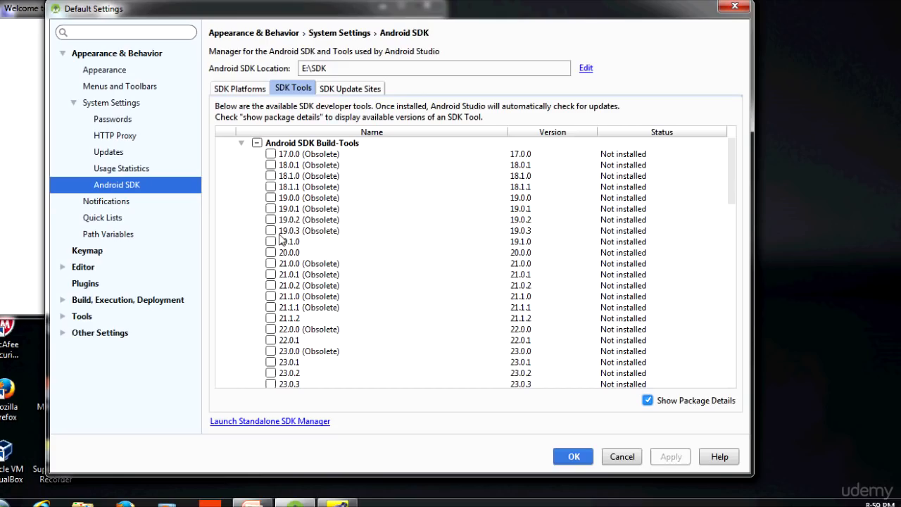
{"action": "scroll", "coordinate": [375, 299], "scroll_direction": "down", "scroll_amount": 5}
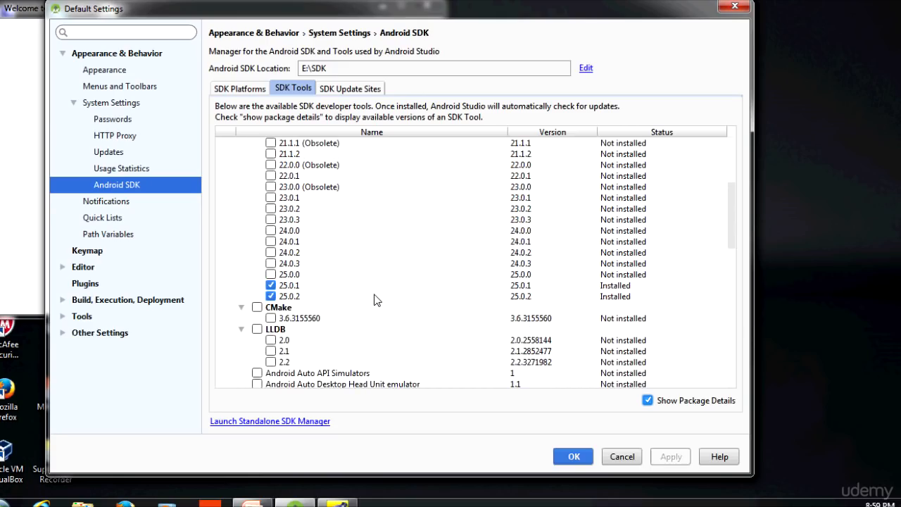
{"action": "scroll", "coordinate": [375, 299], "scroll_direction": "down", "scroll_amount": 4}
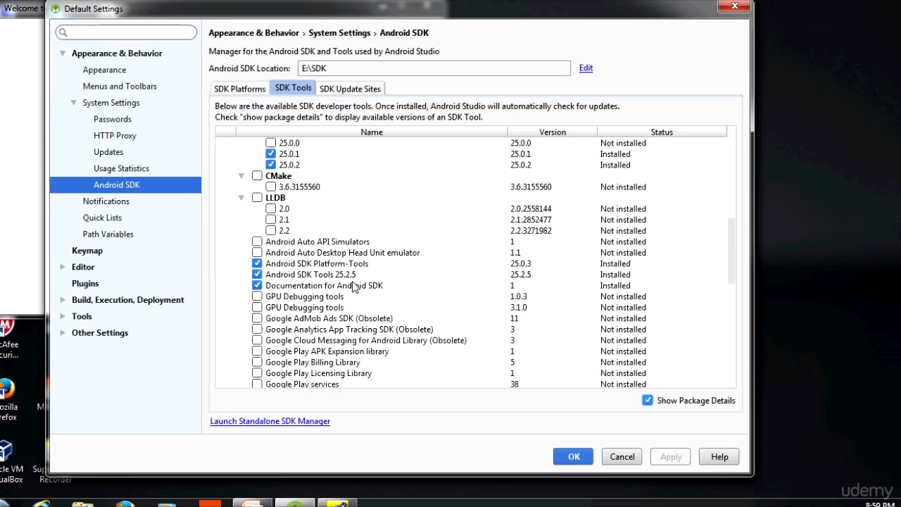
{"action": "scroll", "coordinate": [354, 287], "scroll_direction": "down", "scroll_amount": 5}
{"action": "scroll", "coordinate": [354, 287], "scroll_direction": "down", "scroll_amount": 6}
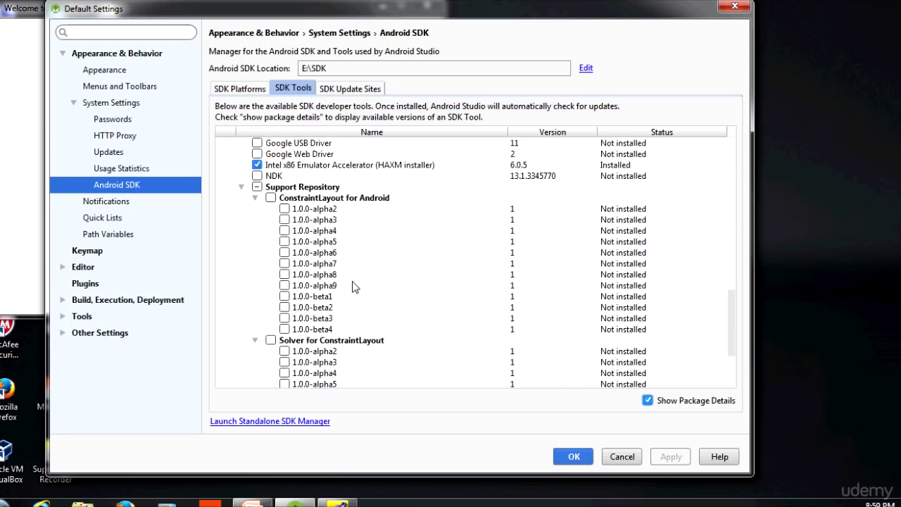
{"action": "left_click", "coordinate": [647, 400]}
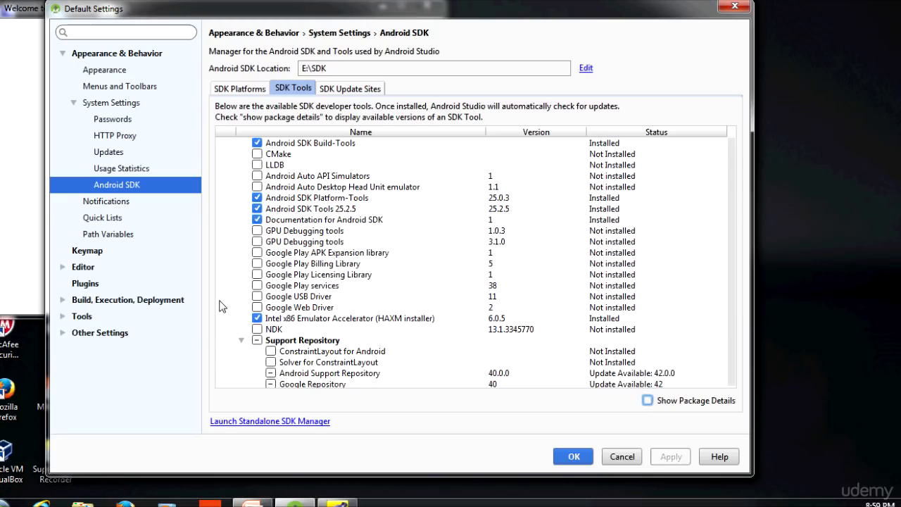
Step: Browse the detailed SDK tools list again, collapsing and expanding the Support Repository group
{"action": "left_click", "coordinate": [231, 91]}
{"action": "left_click", "coordinate": [287, 94]}
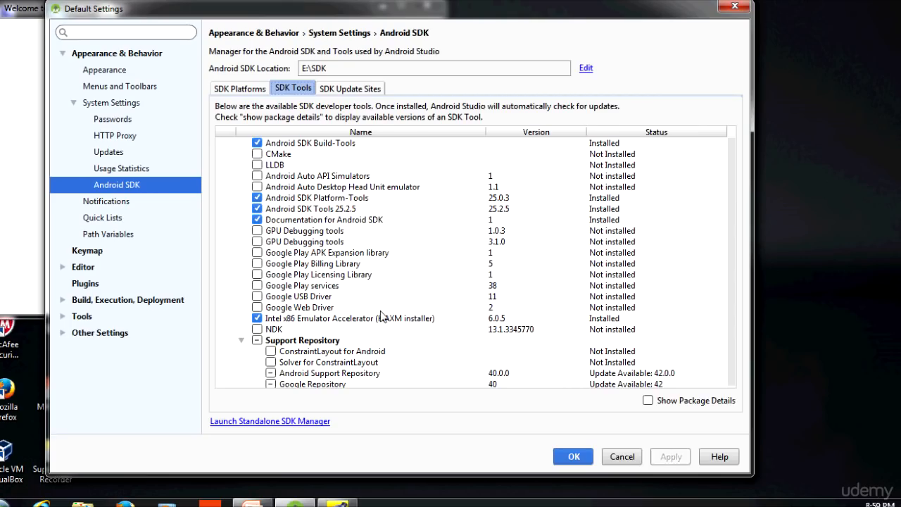
{"action": "left_click", "coordinate": [647, 400]}
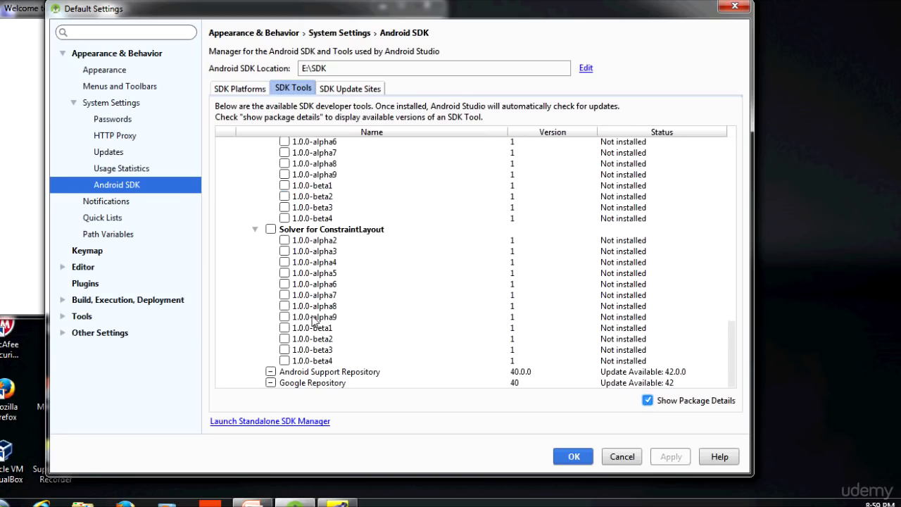
{"action": "scroll", "coordinate": [318, 322], "scroll_direction": "up", "scroll_amount": 8}
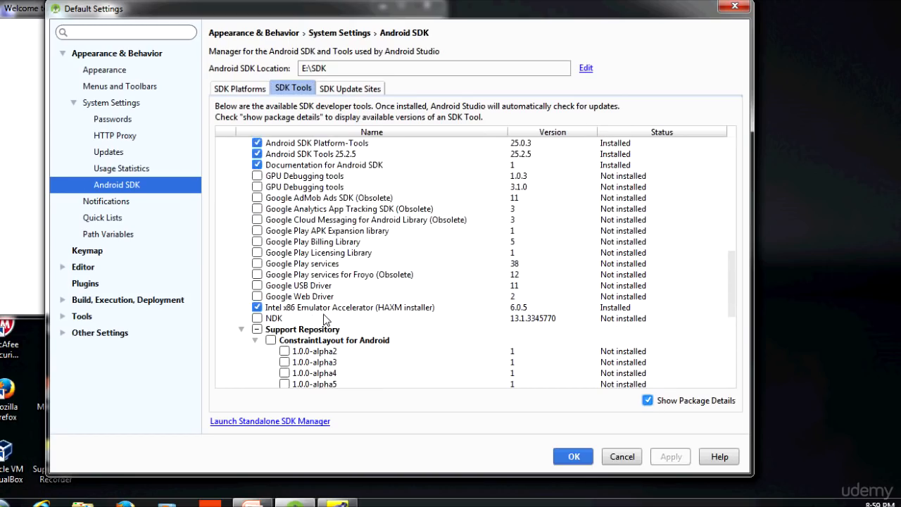
{"action": "scroll", "coordinate": [323, 321], "scroll_direction": "down", "scroll_amount": 3}
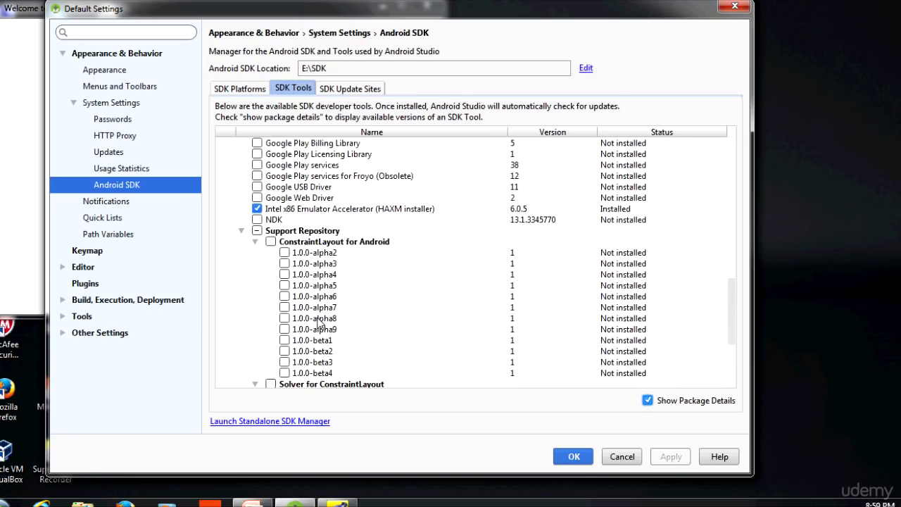
{"action": "left_click", "coordinate": [240, 232]}
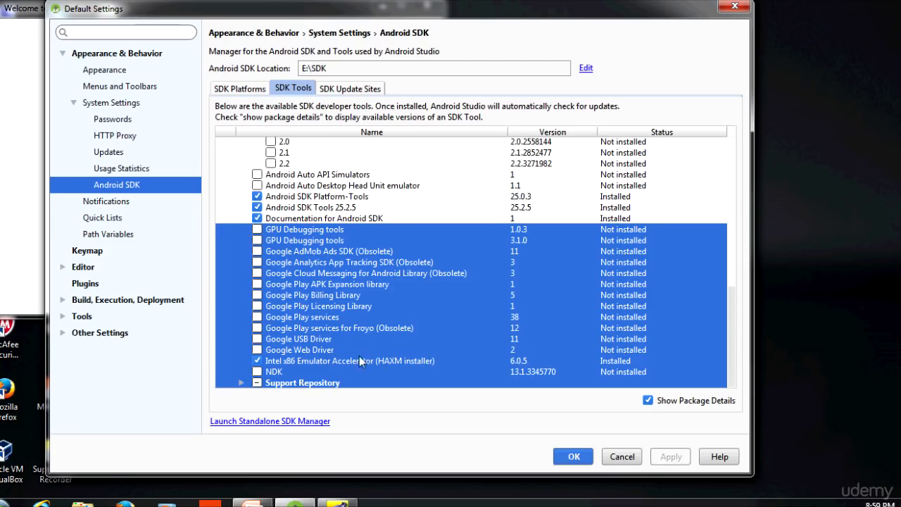
{"action": "left_click", "coordinate": [240, 384]}
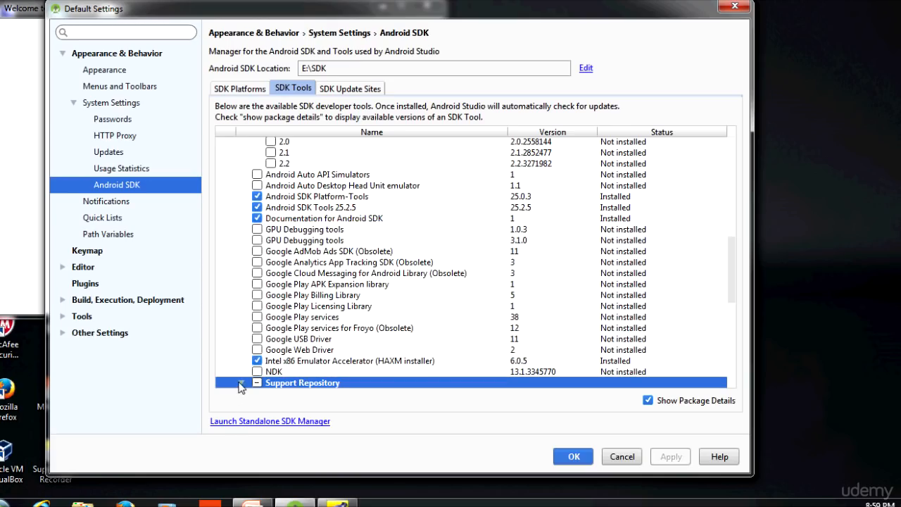
{"action": "left_click", "coordinate": [240, 384]}
{"action": "scroll", "coordinate": [243, 316], "scroll_direction": "down", "scroll_amount": 4}
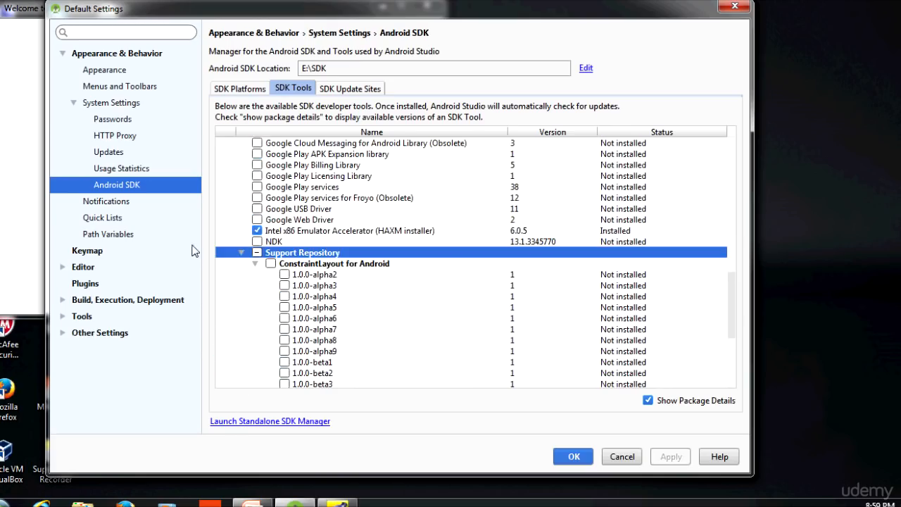
{"action": "left_click", "coordinate": [242, 253]}
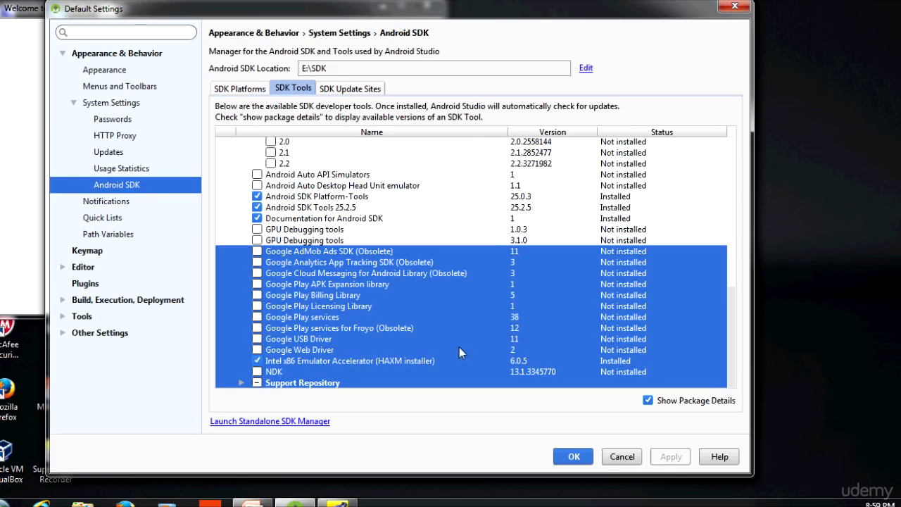
{"action": "left_click", "coordinate": [245, 383]}
{"action": "scroll", "coordinate": [320, 273], "scroll_direction": "up", "scroll_amount": 2}
{"action": "scroll", "coordinate": [320, 274], "scroll_direction": "up", "scroll_amount": 5}
{"action": "scroll", "coordinate": [320, 274], "scroll_direction": "up", "scroll_amount": 2}
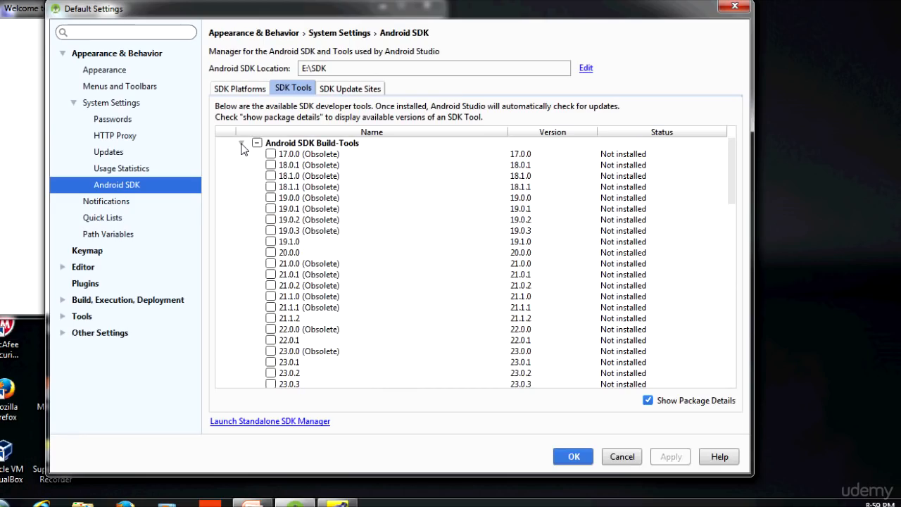
{"action": "left_click", "coordinate": [648, 400]}
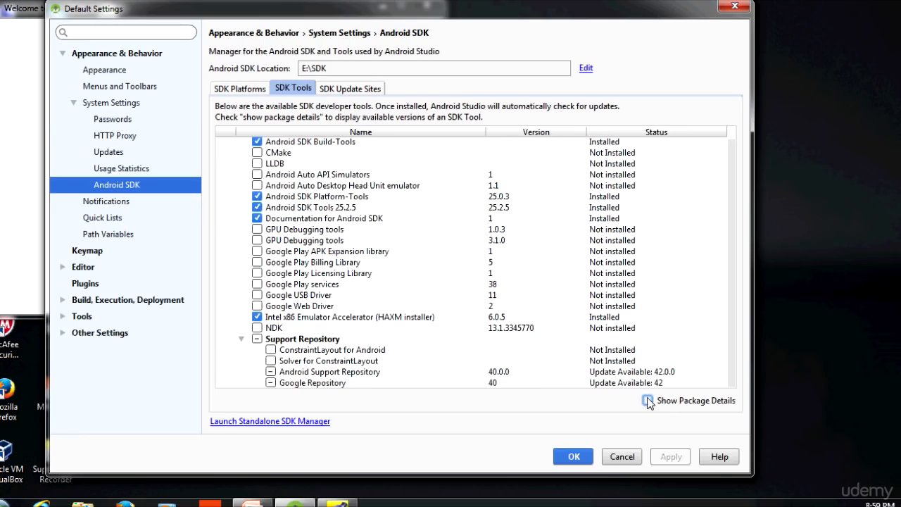
Step: Select the Android 7.1.1 (Nougat), Android 6.0 (Marshmallow) and Android 4.1 (Jelly Bean) SDK platforms
{"action": "left_click", "coordinate": [238, 92]}
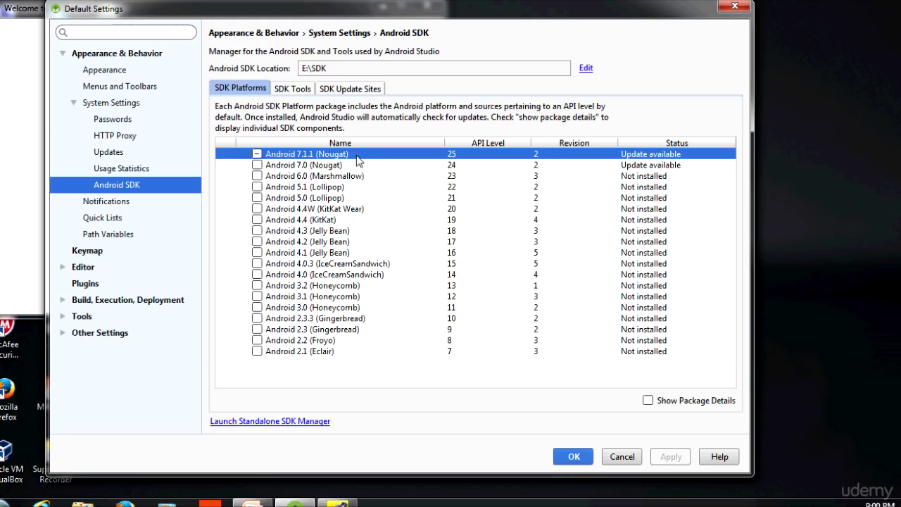
{"action": "left_click", "coordinate": [257, 154]}
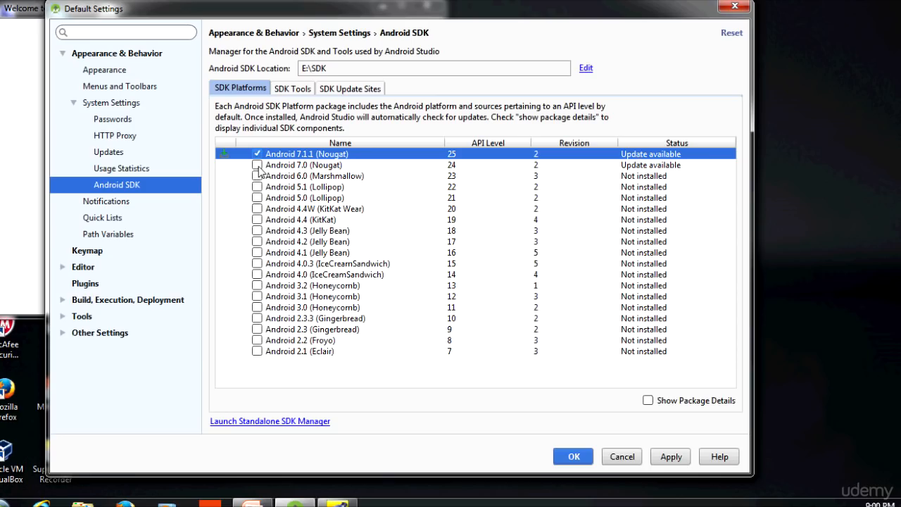
{"action": "left_click", "coordinate": [257, 176]}
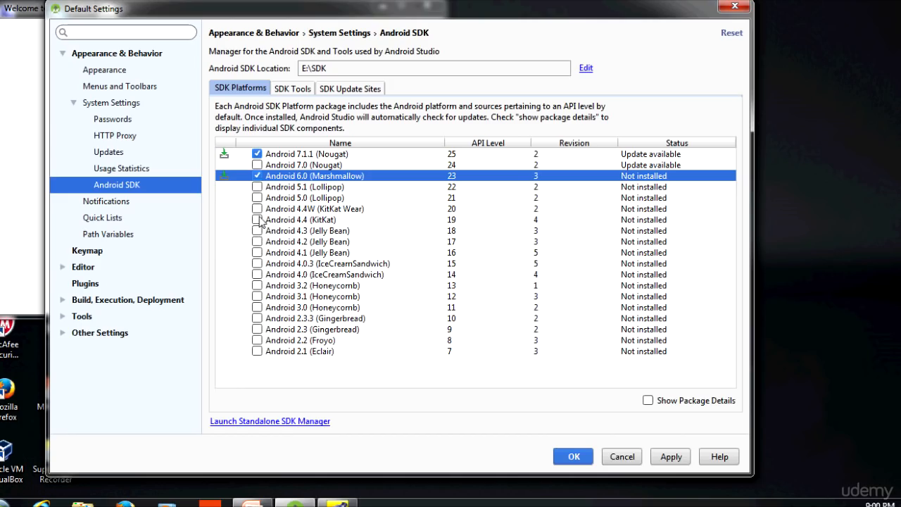
{"action": "left_click", "coordinate": [257, 253]}
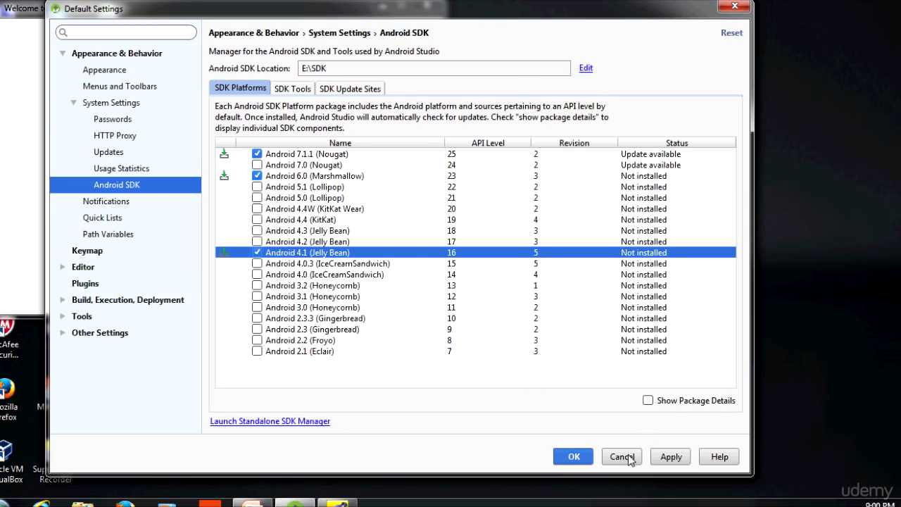
Step: Apply the platform selection, confirm the components to install and finish the installation
{"action": "left_click", "coordinate": [676, 458]}
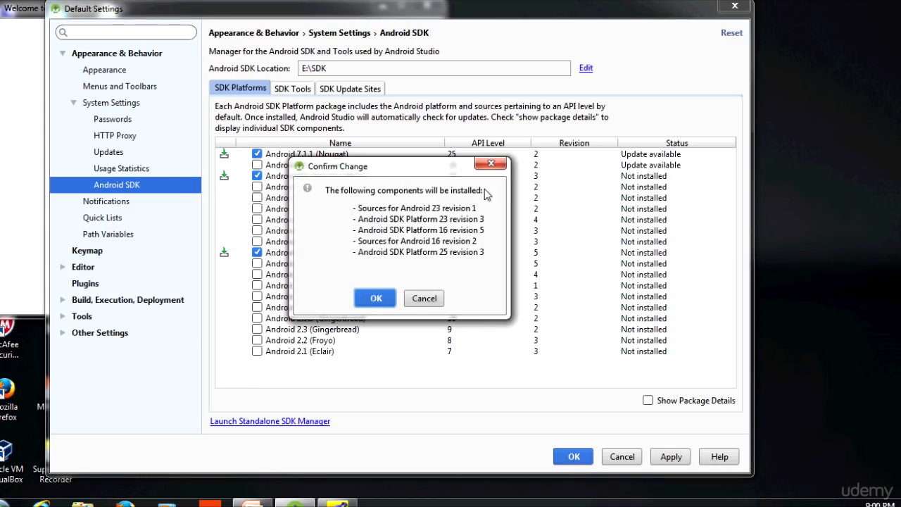
{"action": "left_click", "coordinate": [375, 299]}
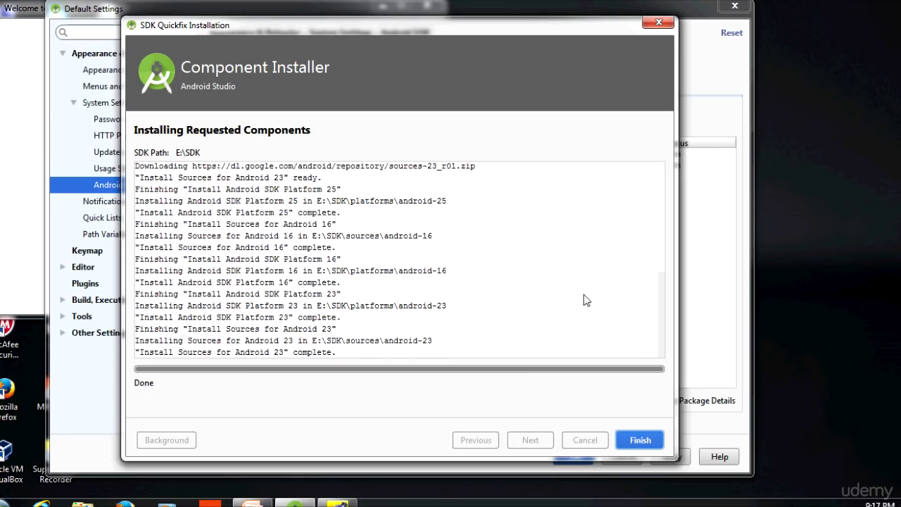
{"action": "left_click", "coordinate": [641, 441]}
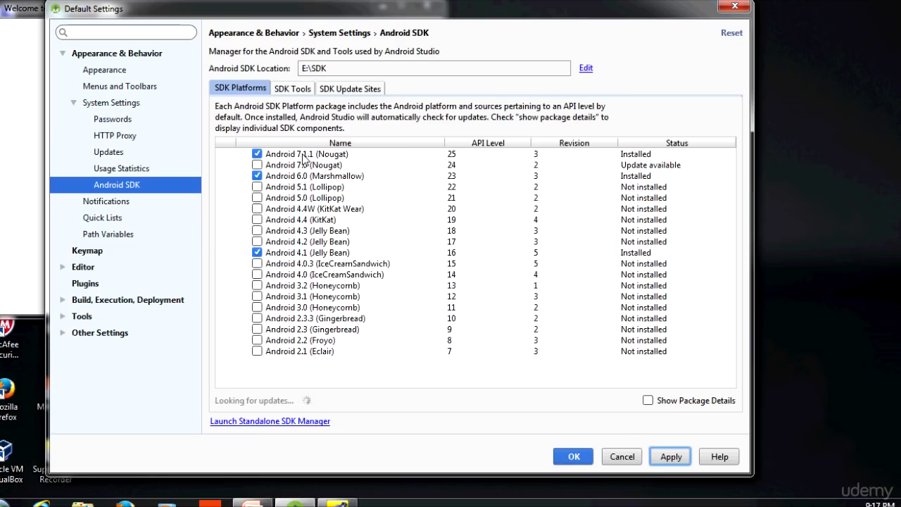
Step: Check the status of the three installed platforms and launch the standalone SDK Manager
{"action": "left_click", "coordinate": [643, 155]}
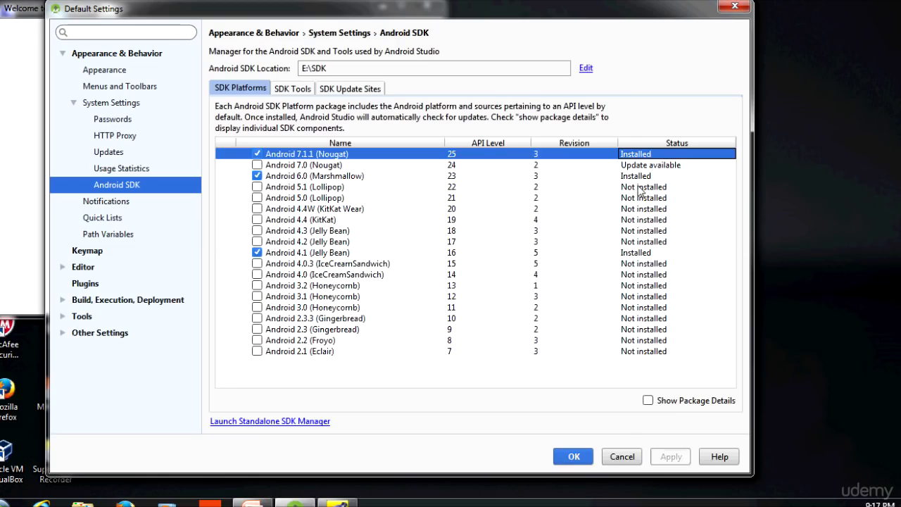
{"action": "left_click", "coordinate": [639, 178]}
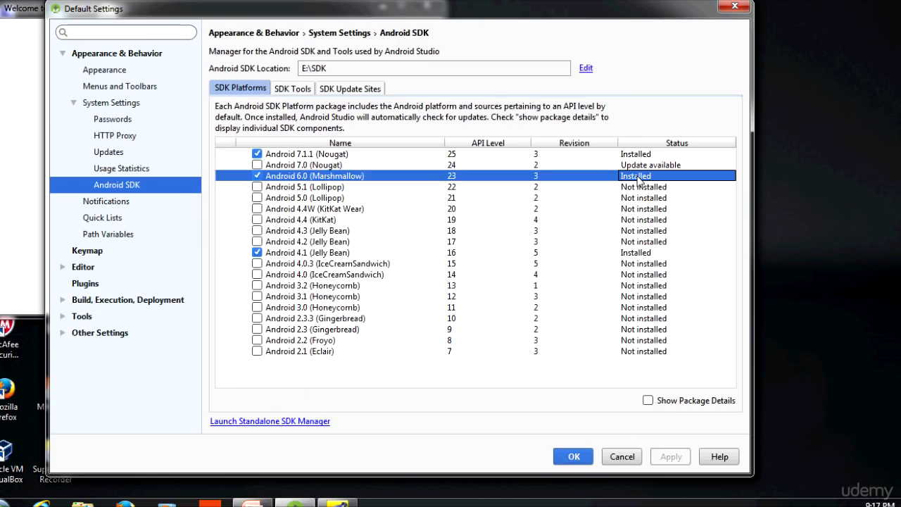
{"action": "left_click", "coordinate": [635, 255]}
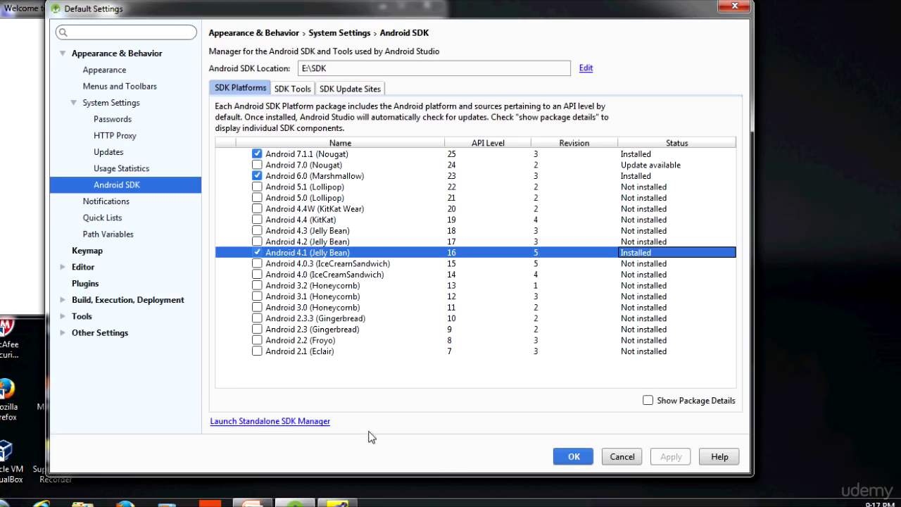
{"action": "left_click", "coordinate": [291, 422]}
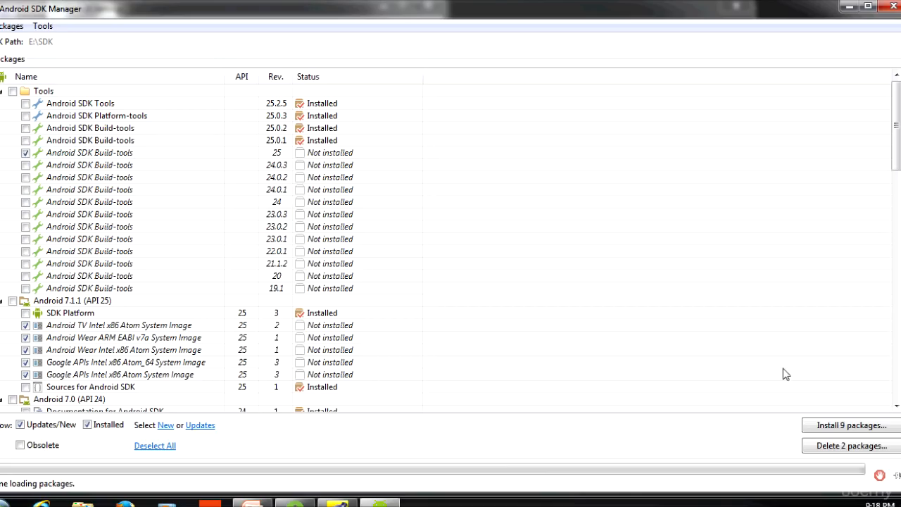
Step: Deselect Android SDK Build-tools 25, Google Repository and Android Support Repository from the packages to install
{"action": "left_click", "coordinate": [25, 153]}
{"action": "scroll", "coordinate": [848, 356], "scroll_direction": "down", "scroll_amount": 4}
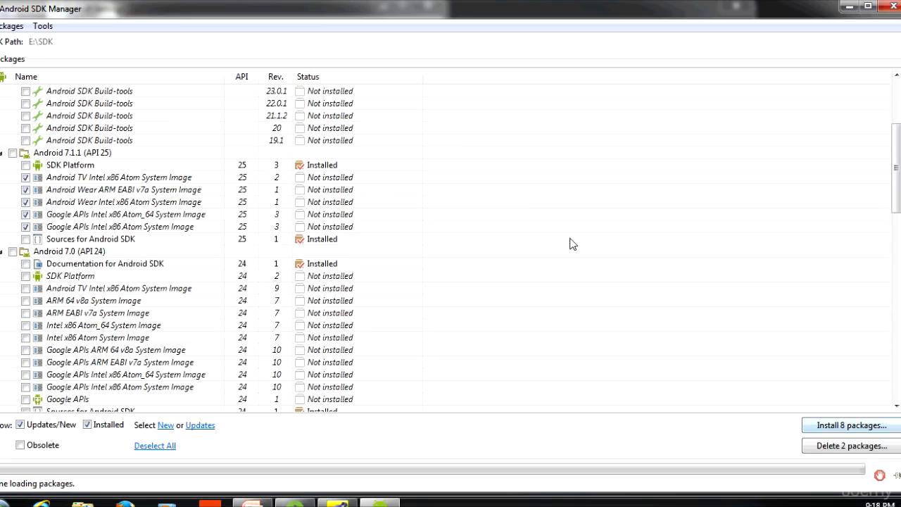
{"action": "scroll", "coordinate": [570, 243], "scroll_direction": "down", "scroll_amount": 8}
{"action": "scroll", "coordinate": [572, 245], "scroll_direction": "down", "scroll_amount": 10}
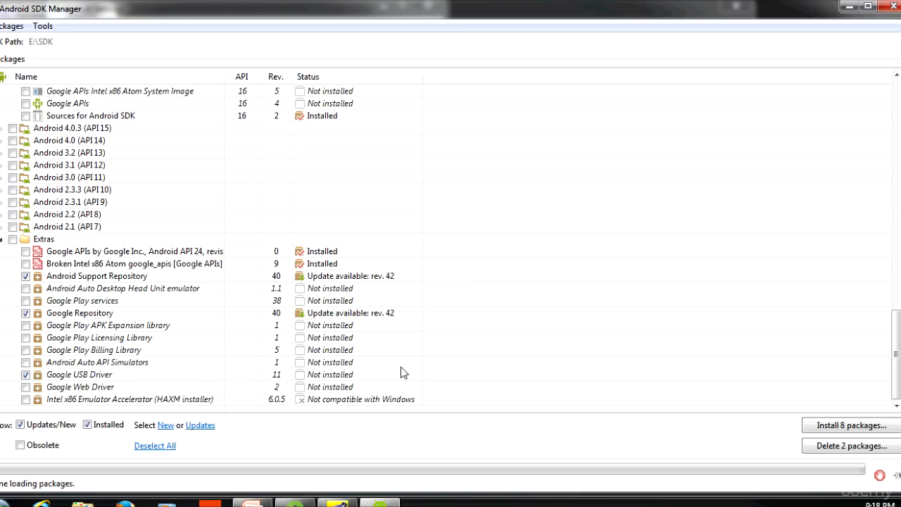
{"action": "left_click", "coordinate": [26, 313]}
{"action": "left_click", "coordinate": [26, 277]}
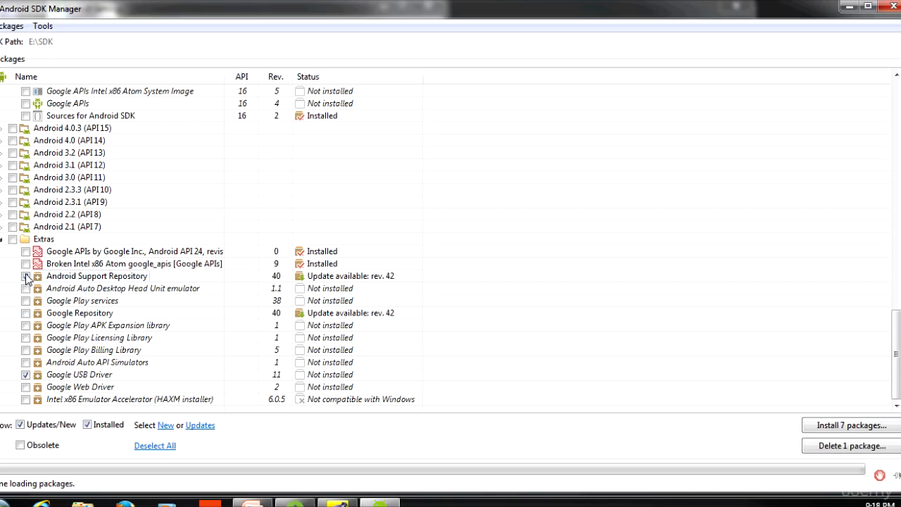
{"action": "left_click", "coordinate": [26, 277]}
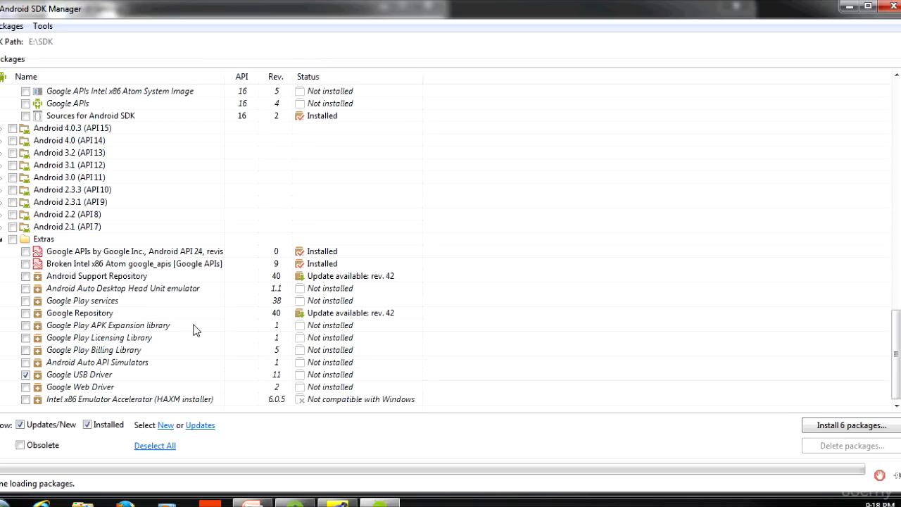
Step: Deselect the Android 7.1.1 Wear and Google APIs system images from the packages to install
{"action": "scroll", "coordinate": [195, 331], "scroll_direction": "up", "scroll_amount": 15}
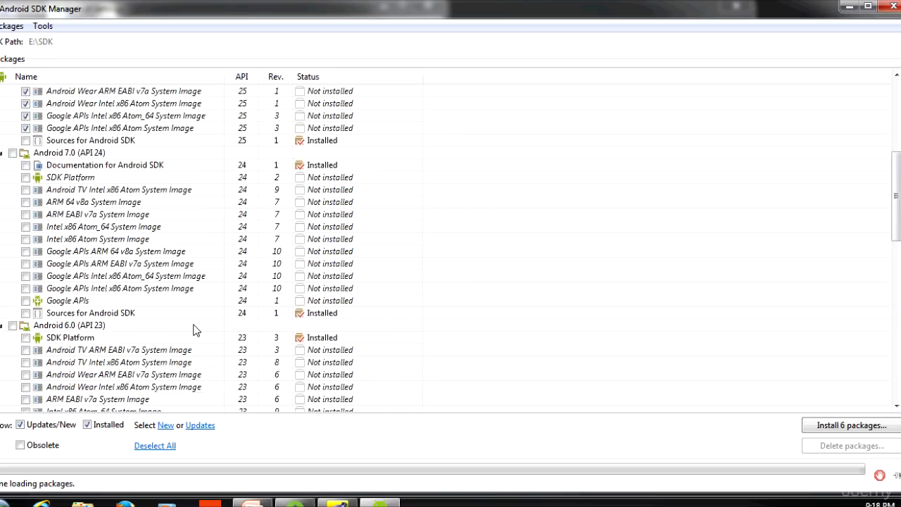
{"action": "scroll", "coordinate": [196, 330], "scroll_direction": "up", "scroll_amount": 6}
{"action": "scroll", "coordinate": [195, 331], "scroll_direction": "down", "scroll_amount": 1}
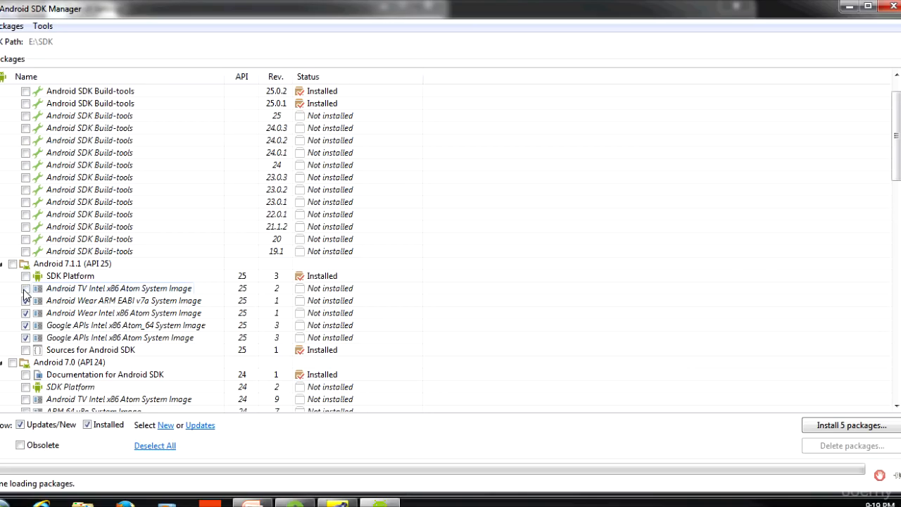
{"action": "left_click", "coordinate": [26, 312]}
{"action": "left_click", "coordinate": [26, 325]}
{"action": "left_click", "coordinate": [25, 338]}
{"action": "left_click", "coordinate": [25, 337]}
{"action": "scroll", "coordinate": [257, 312], "scroll_direction": "down", "scroll_amount": 12}
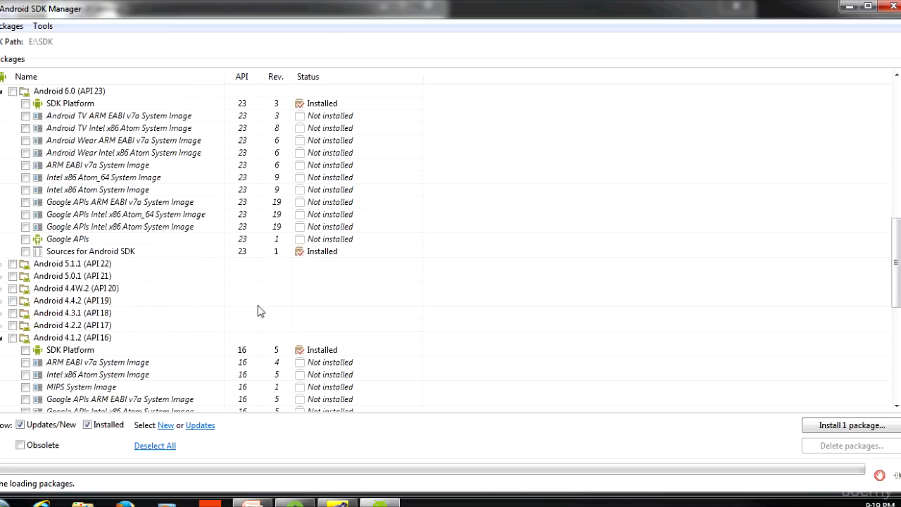
{"action": "scroll", "coordinate": [258, 312], "scroll_direction": "down", "scroll_amount": 9}
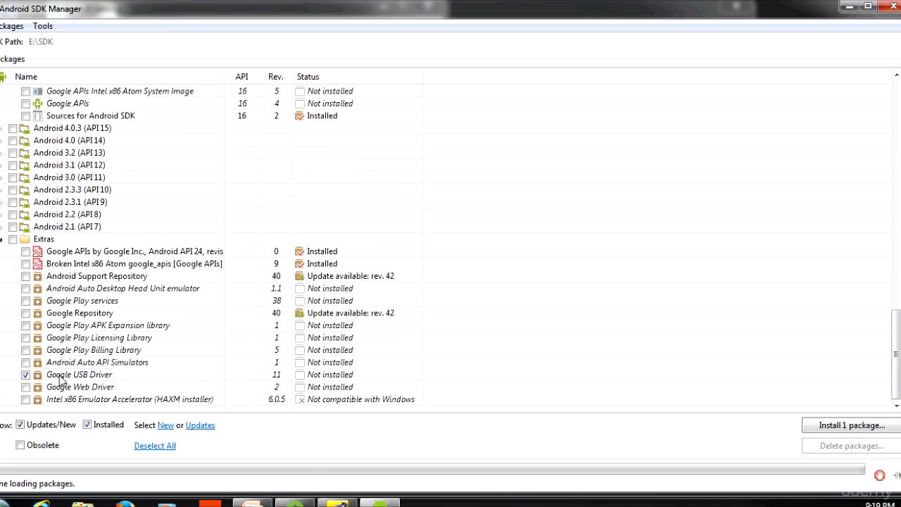
Step: Install the SDK Platform Android 7.0 and Google USB Driver packages, accepting each licence, and confirm the Android SDK settings
{"action": "left_click", "coordinate": [838, 426]}
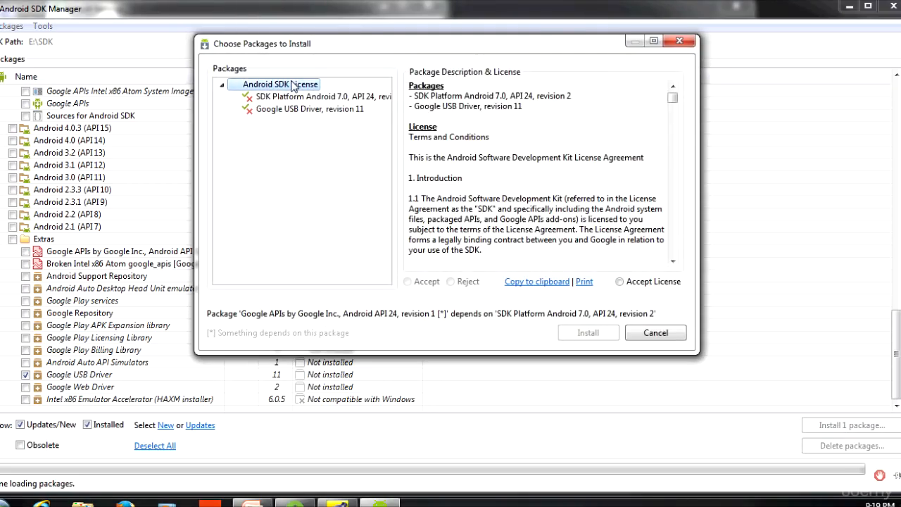
{"action": "double_click", "coordinate": [294, 84]}
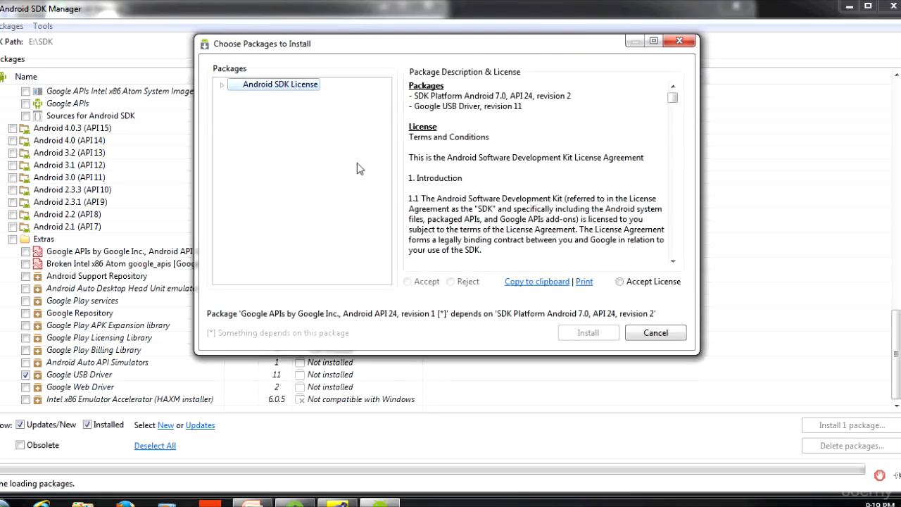
{"action": "left_click", "coordinate": [221, 85]}
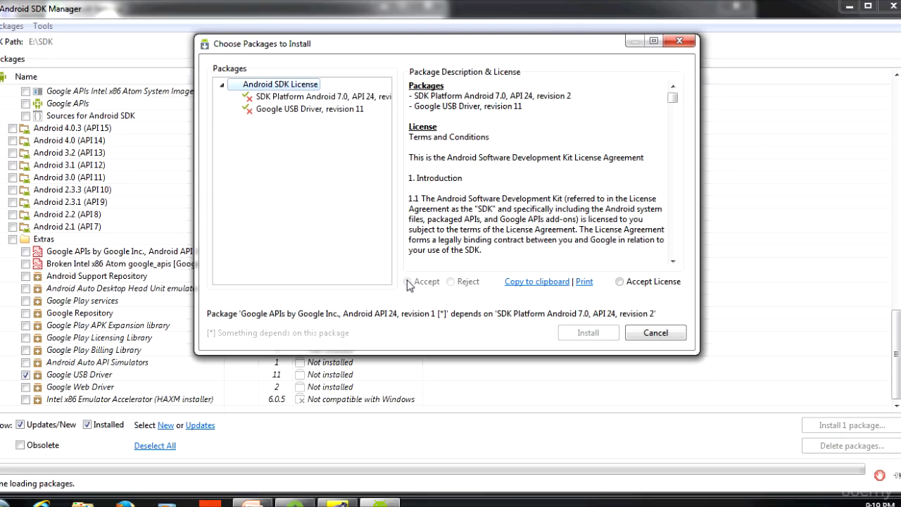
{"action": "double_click", "coordinate": [295, 98]}
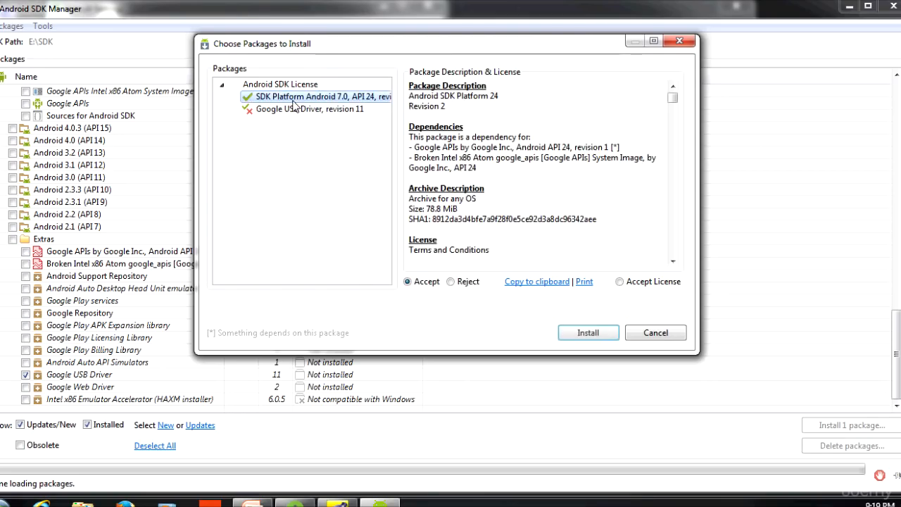
{"action": "double_click", "coordinate": [294, 110]}
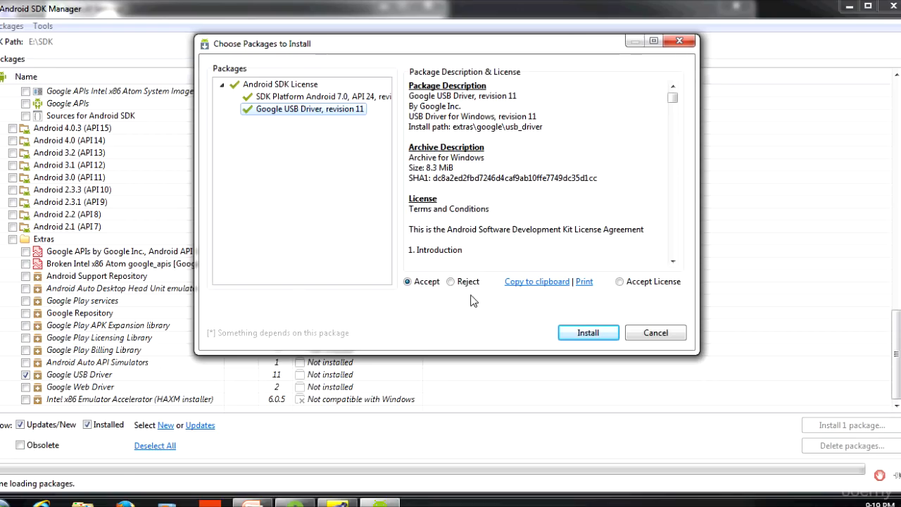
{"action": "left_click", "coordinate": [578, 339]}
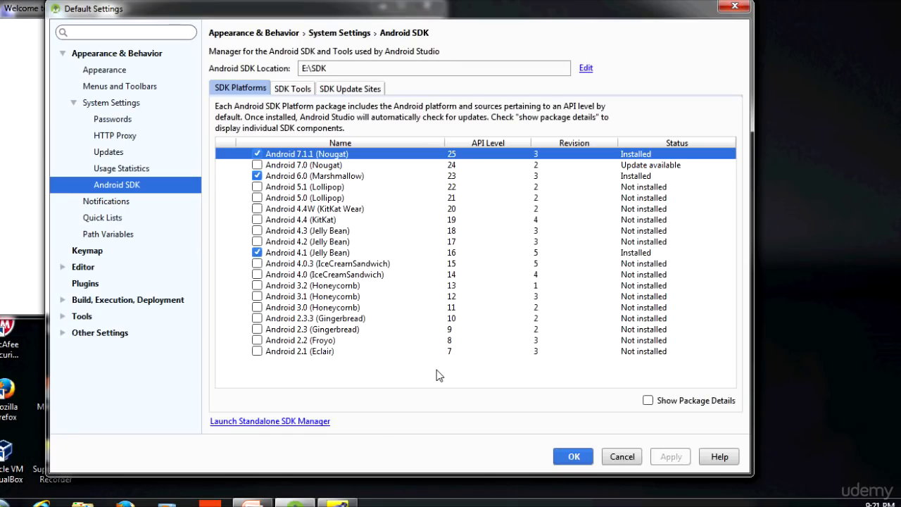
{"action": "left_click", "coordinate": [572, 456]}
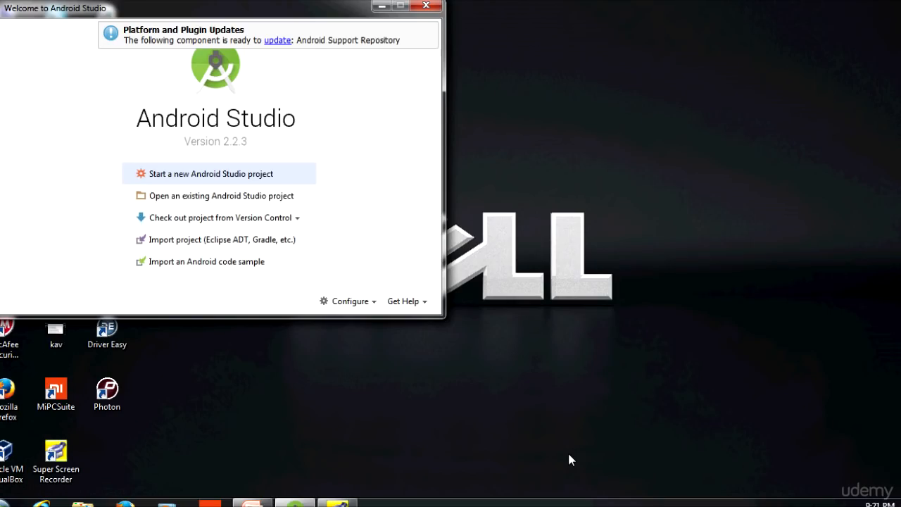